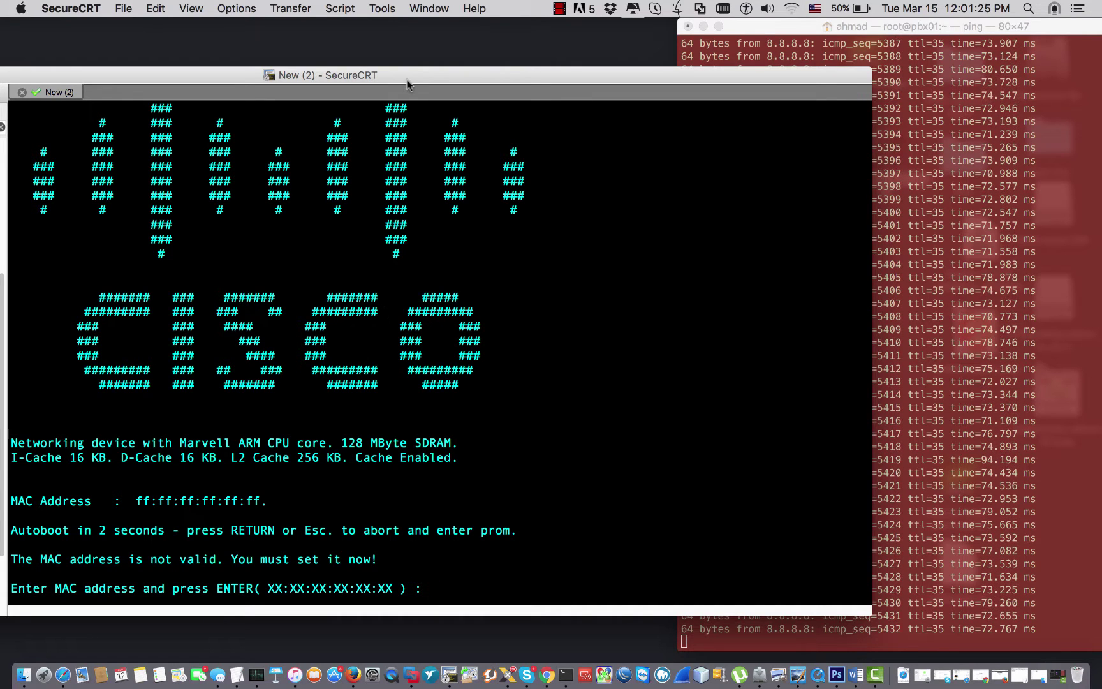
Drag the SecureCRT console window slightly higher on the screen.
drag(407, 80, 408, 55)
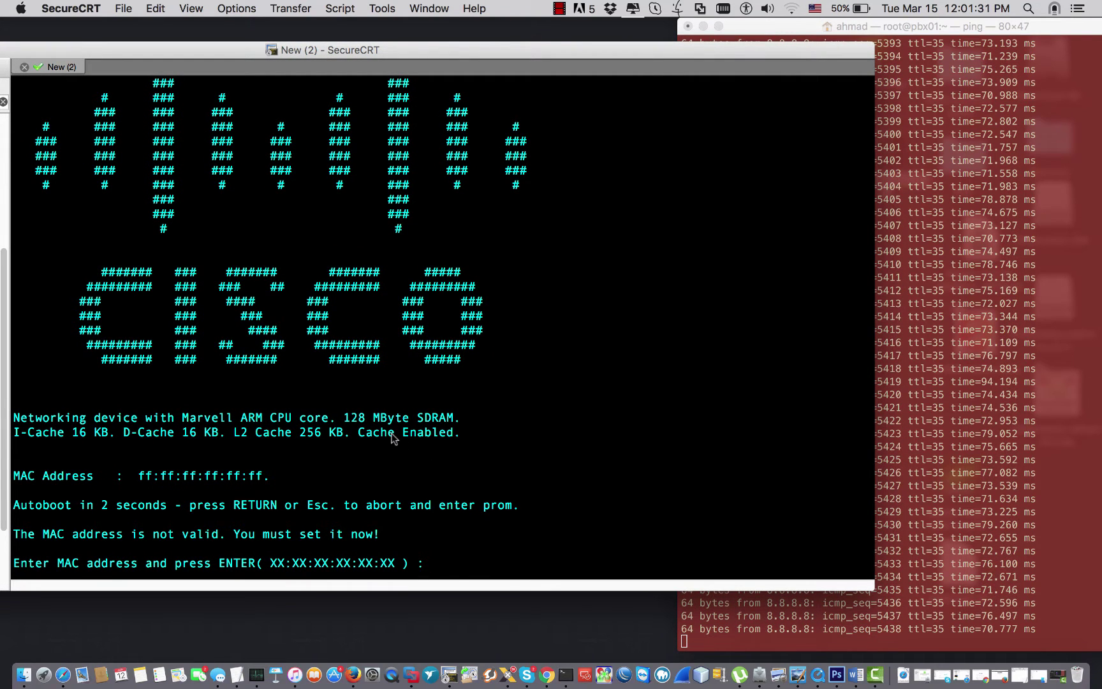
right_click(58, 67)
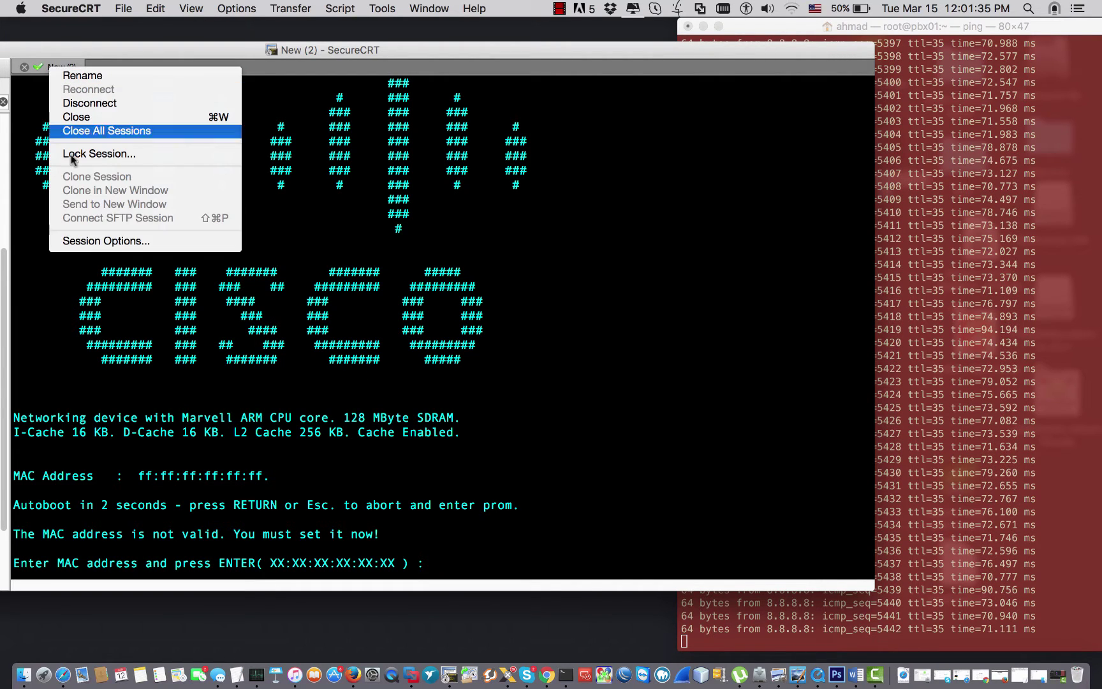
click(92, 241)
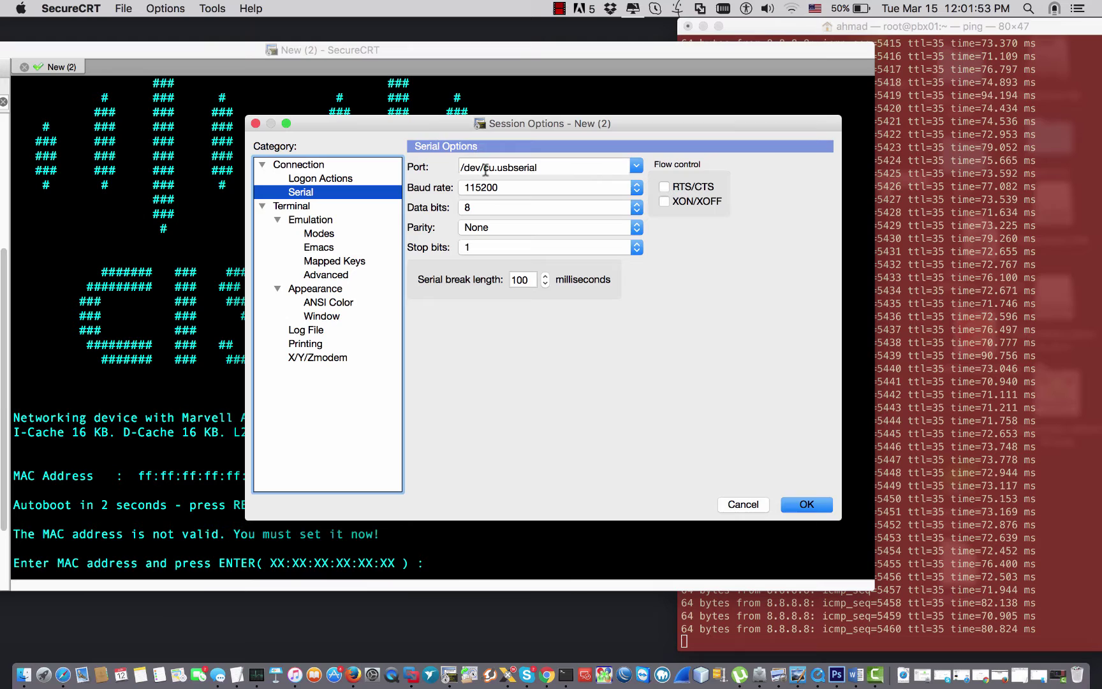
click(636, 165)
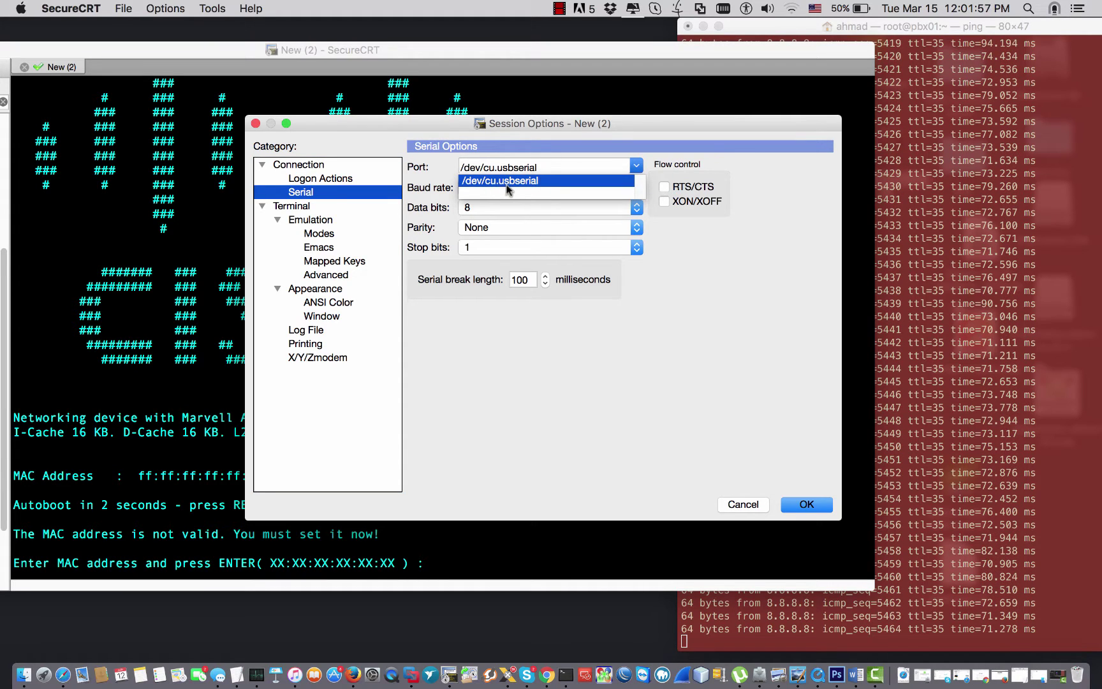
click(531, 184)
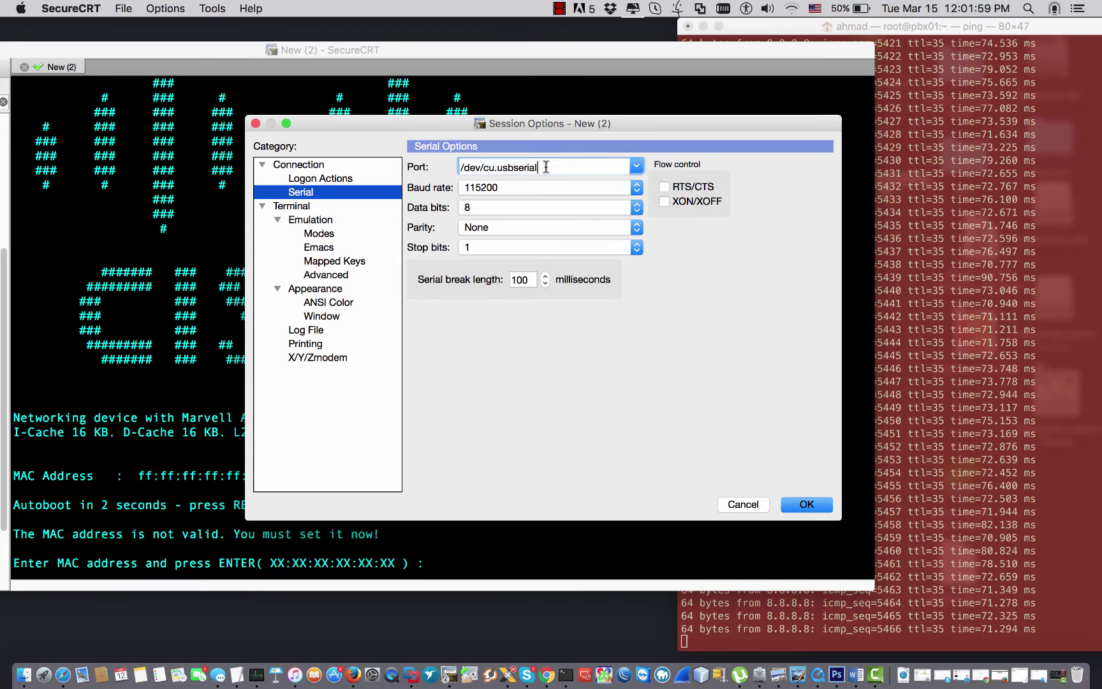
drag(536, 167, 449, 165)
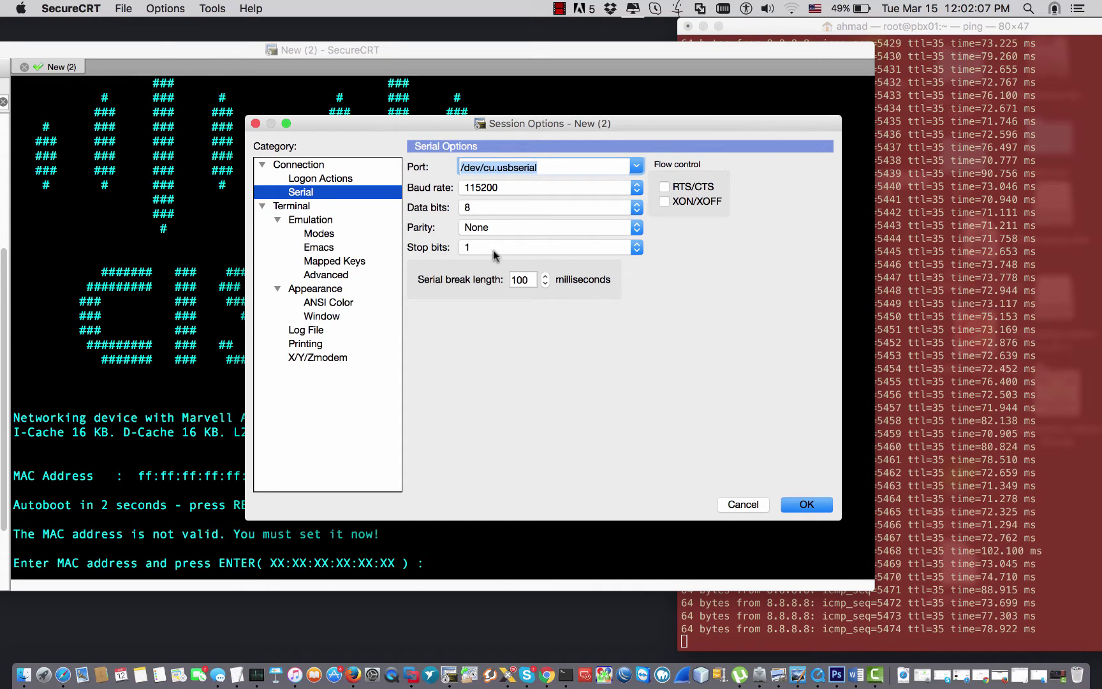
click(798, 504)
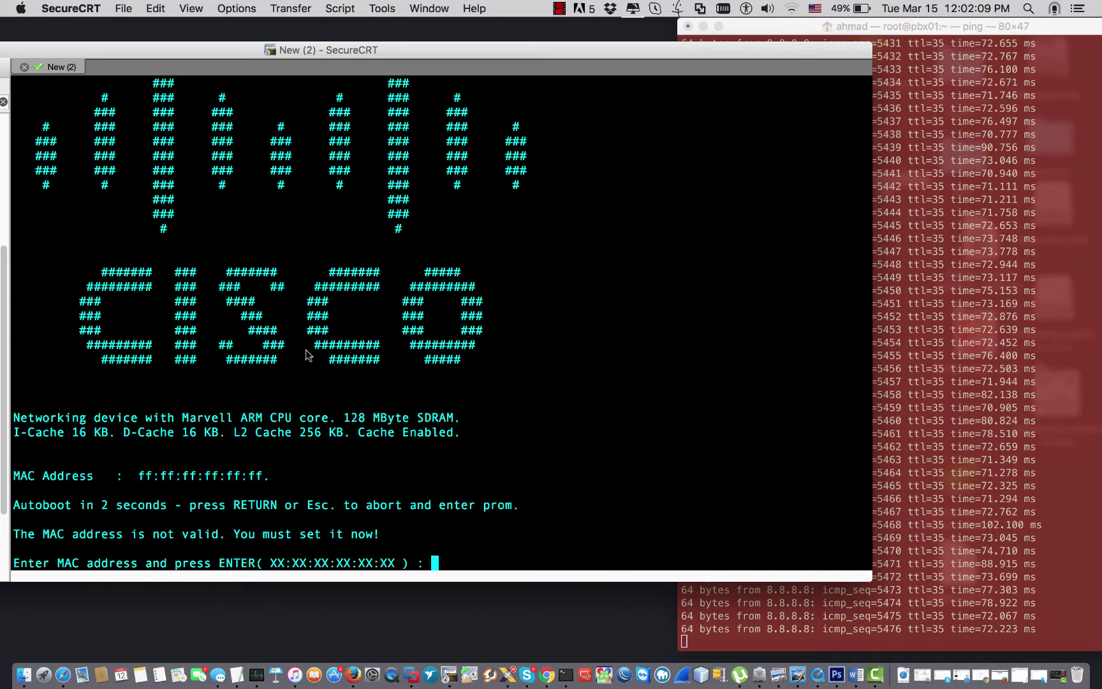
drag(116, 156, 212, 241)
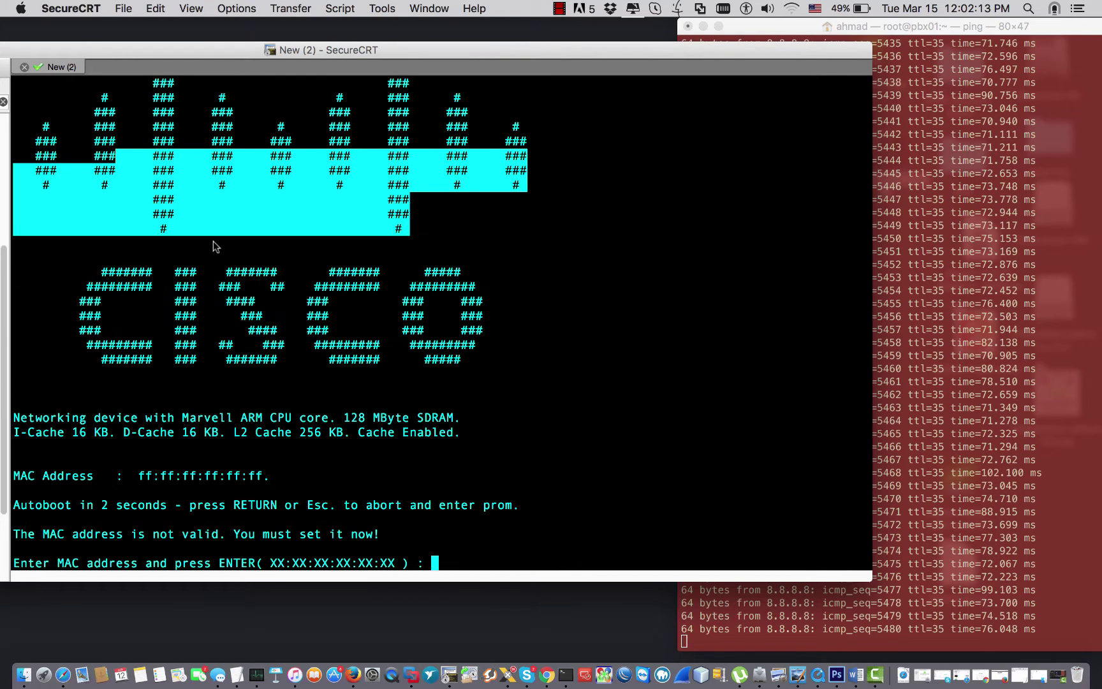
click(194, 326)
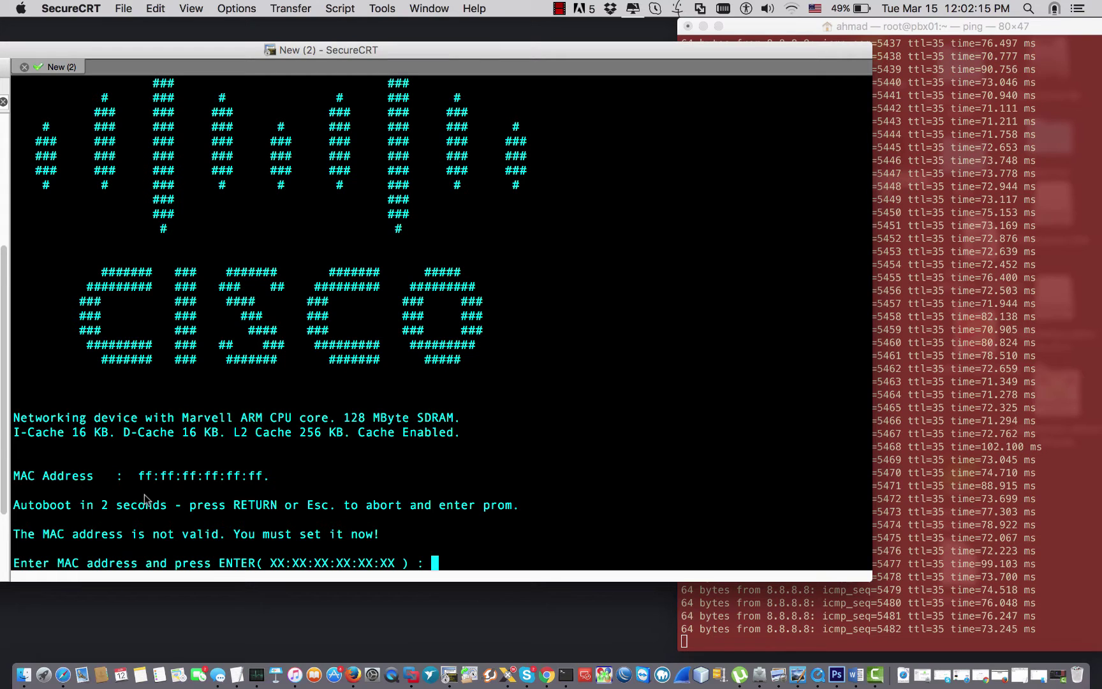
drag(181, 564, 234, 566)
click(235, 566)
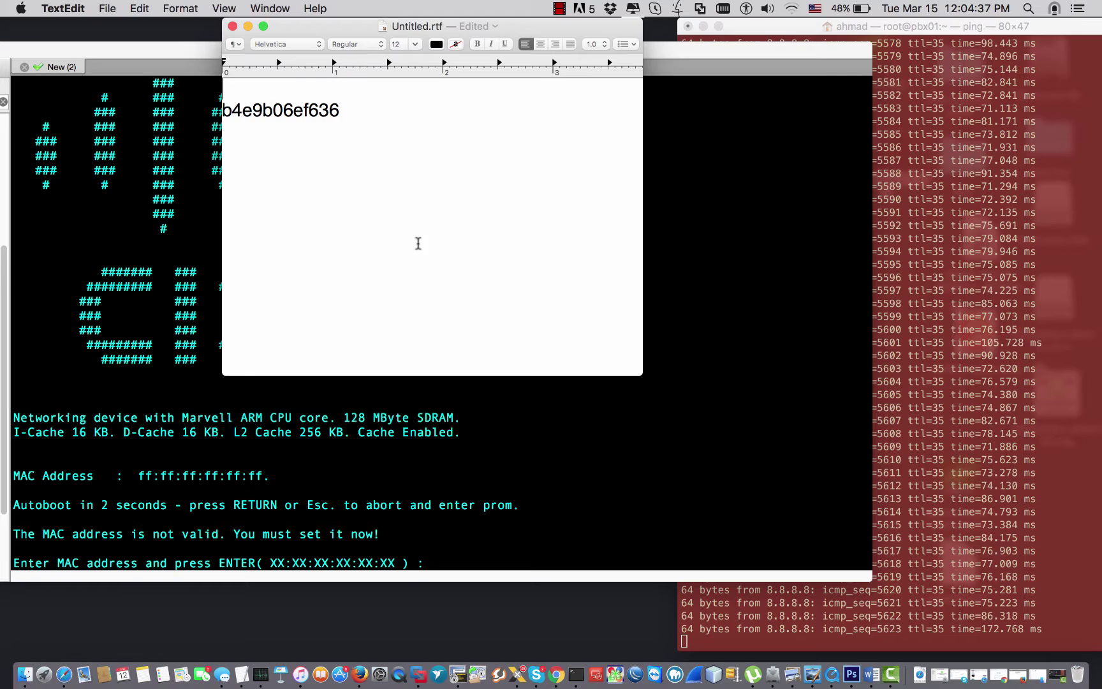
Select the MAC b4e9b06ef636 in the note and place the note beside the console window.
drag(349, 110, 223, 112)
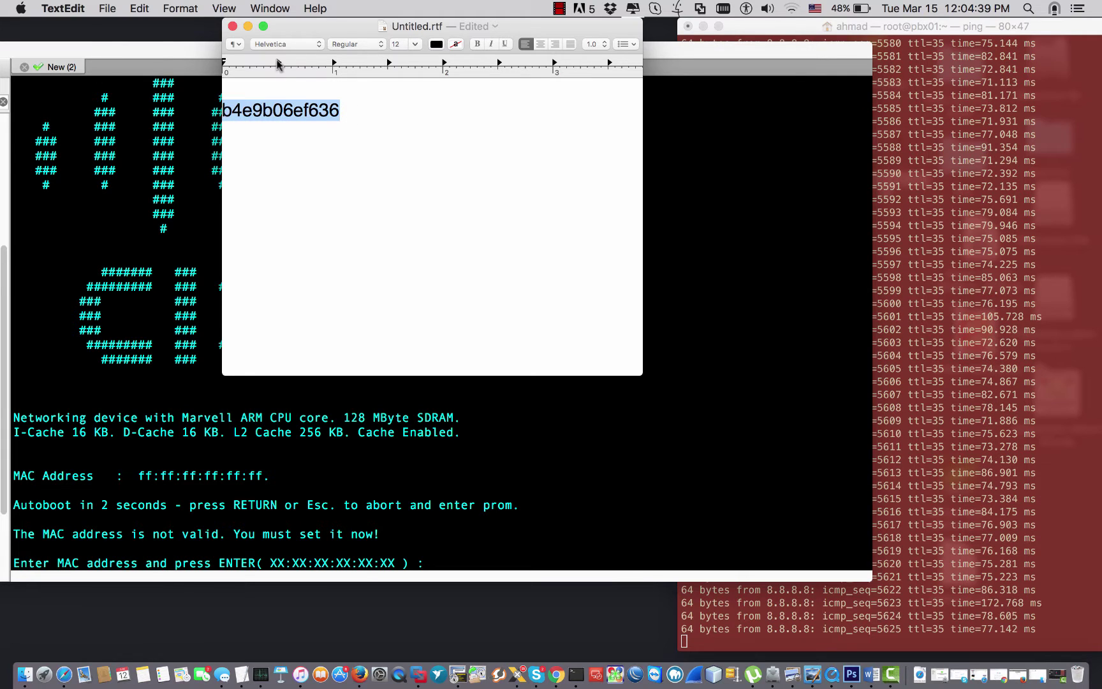
drag(297, 36, 781, 131)
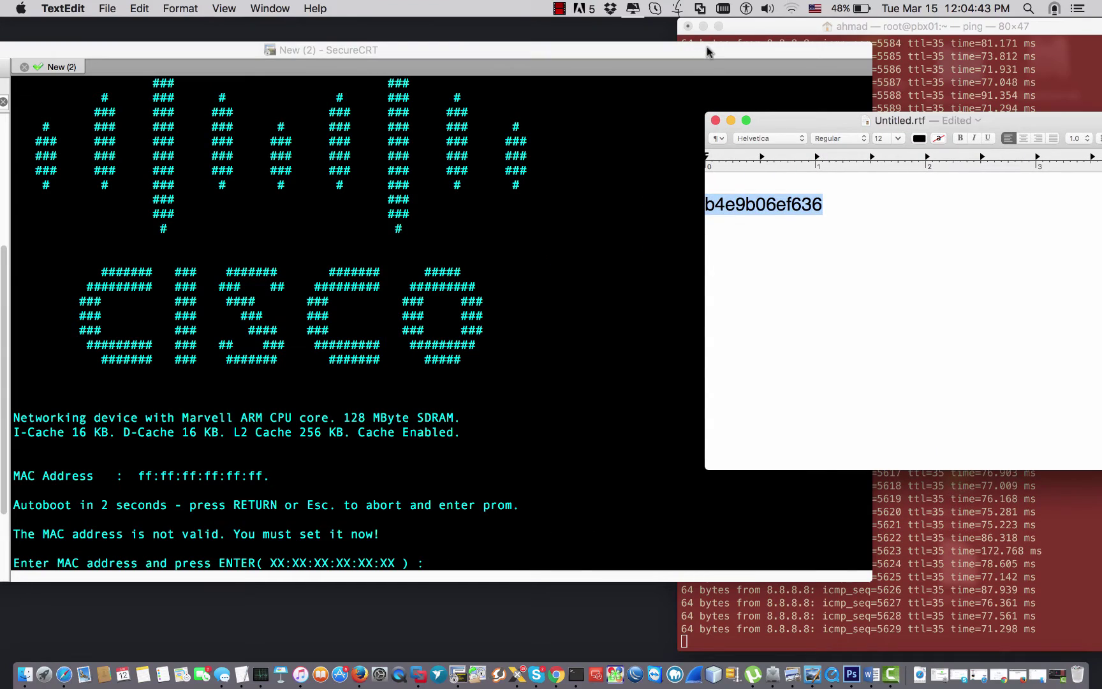
drag(707, 51, 658, 96)
click(820, 124)
drag(820, 125, 929, 86)
click(483, 475)
Enter MAC address B4:E9:B0:6E:F6:36 at the switch prompt, retyping it fully after a first attempt.
click(535, 423)
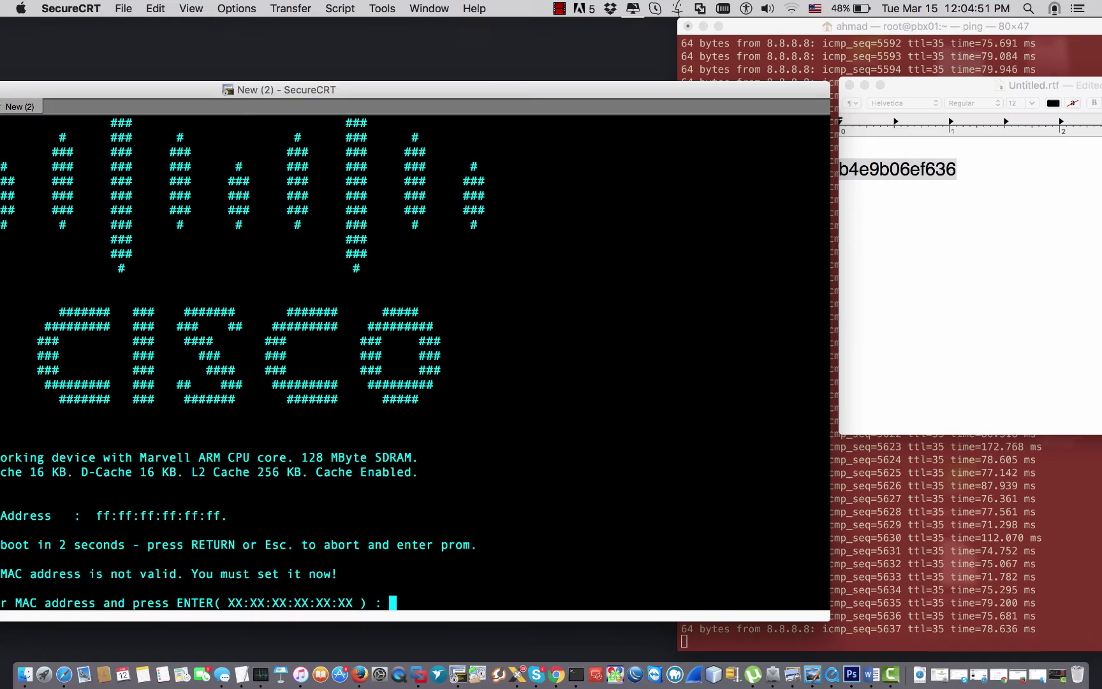
text(B4:E9:)
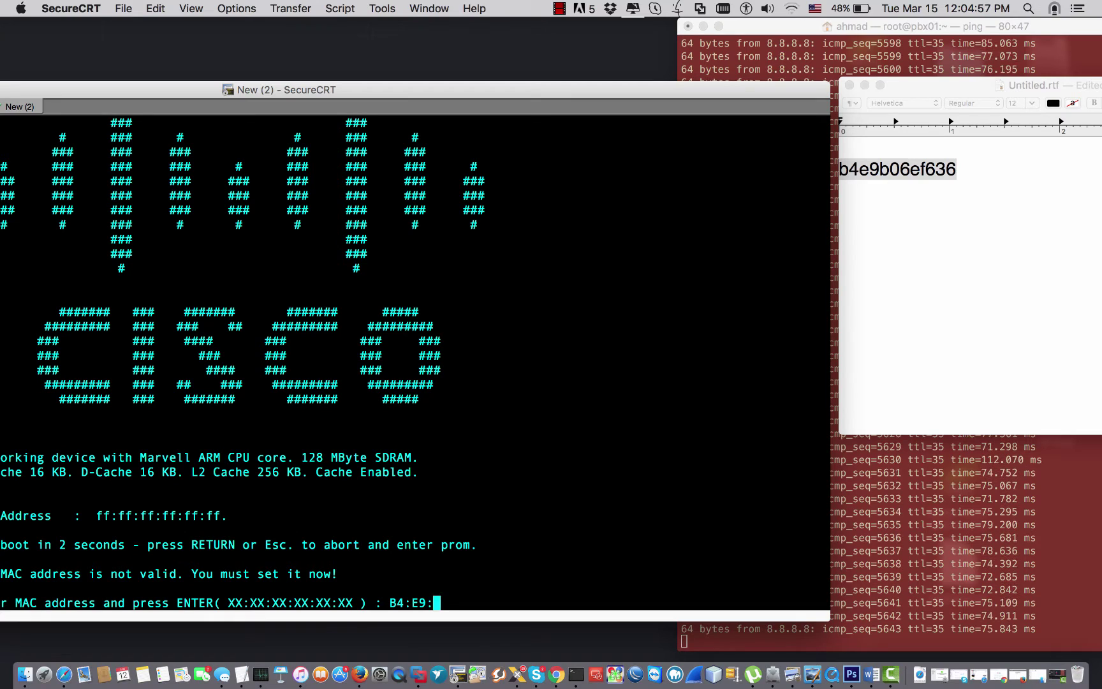
text(B0)
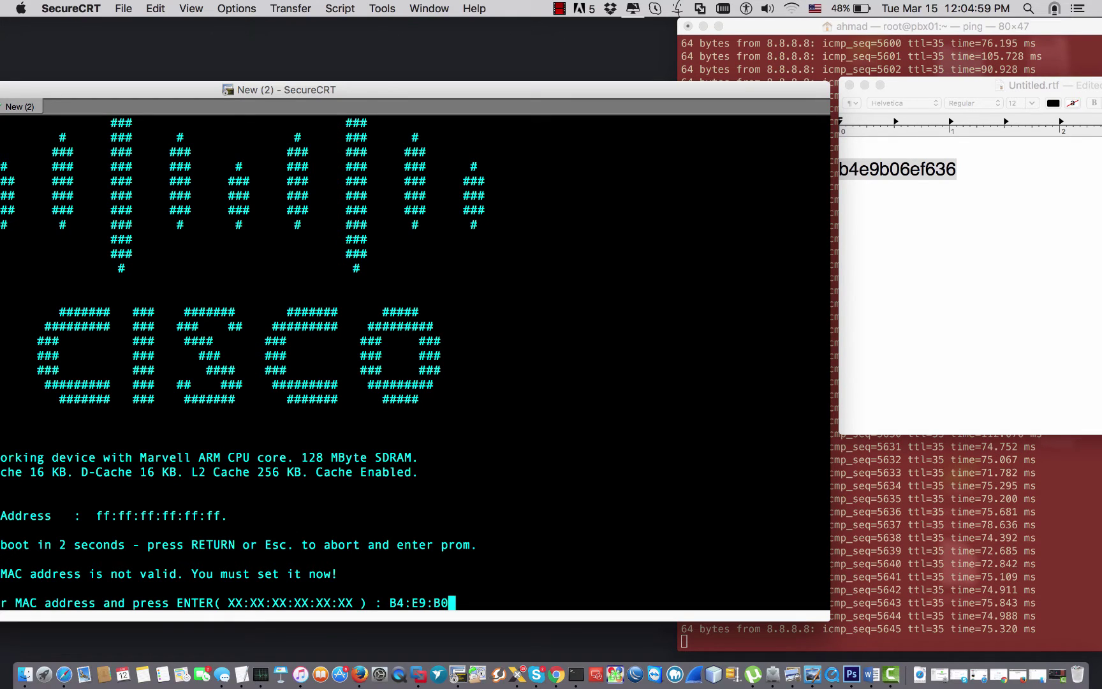
text(:)
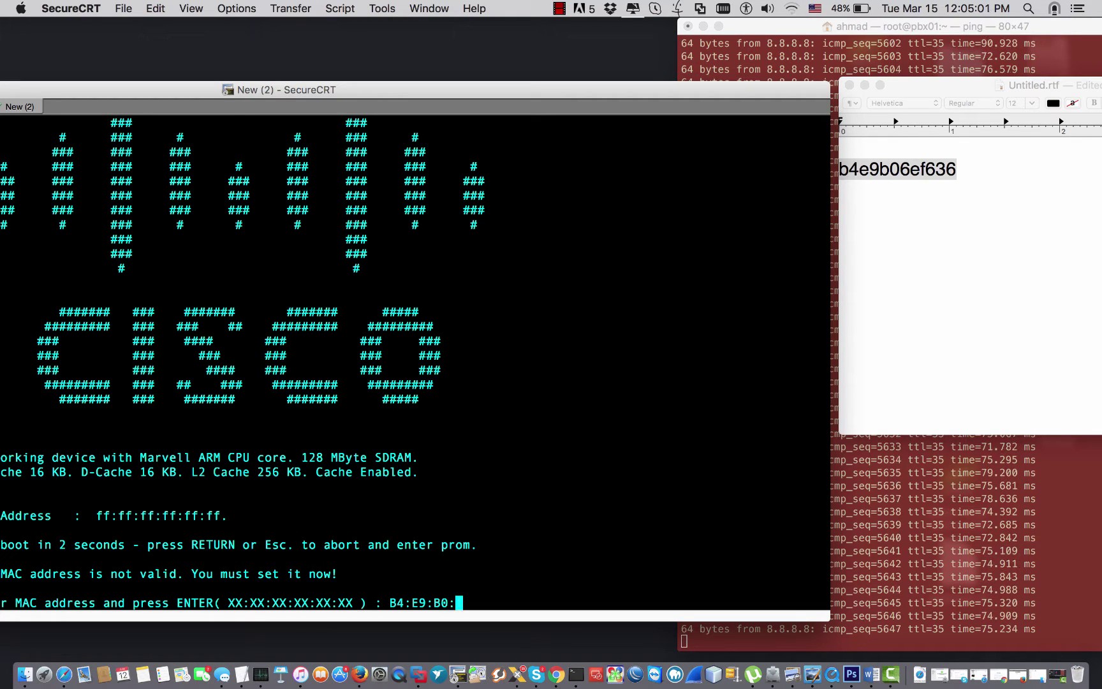
text(6)
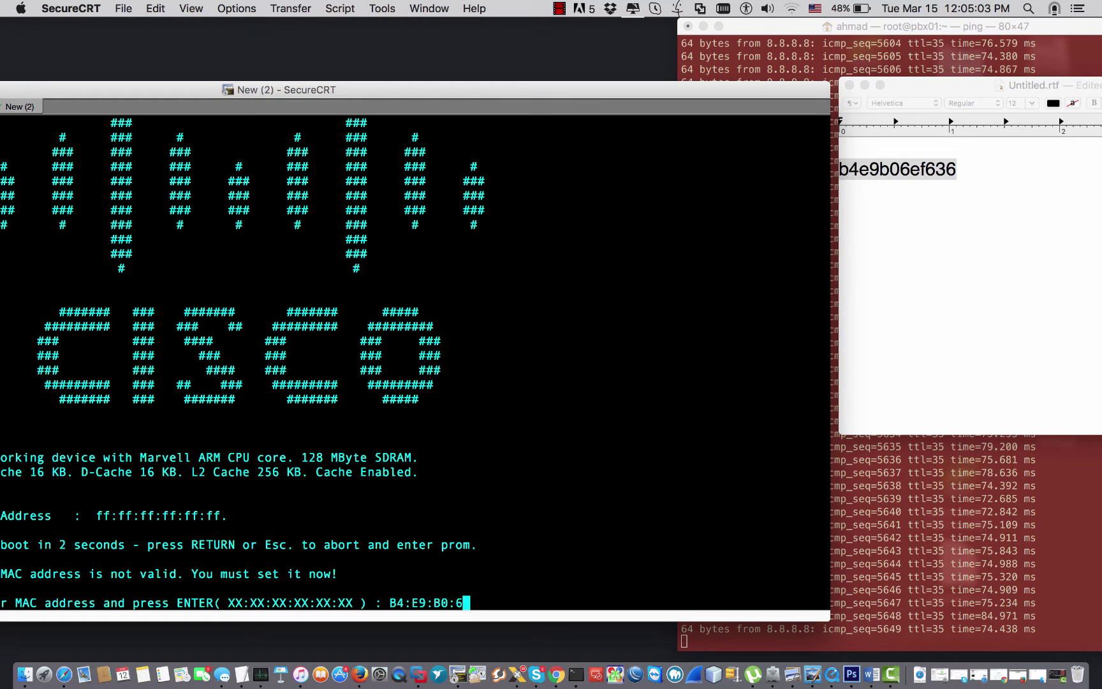
text(E:F6)
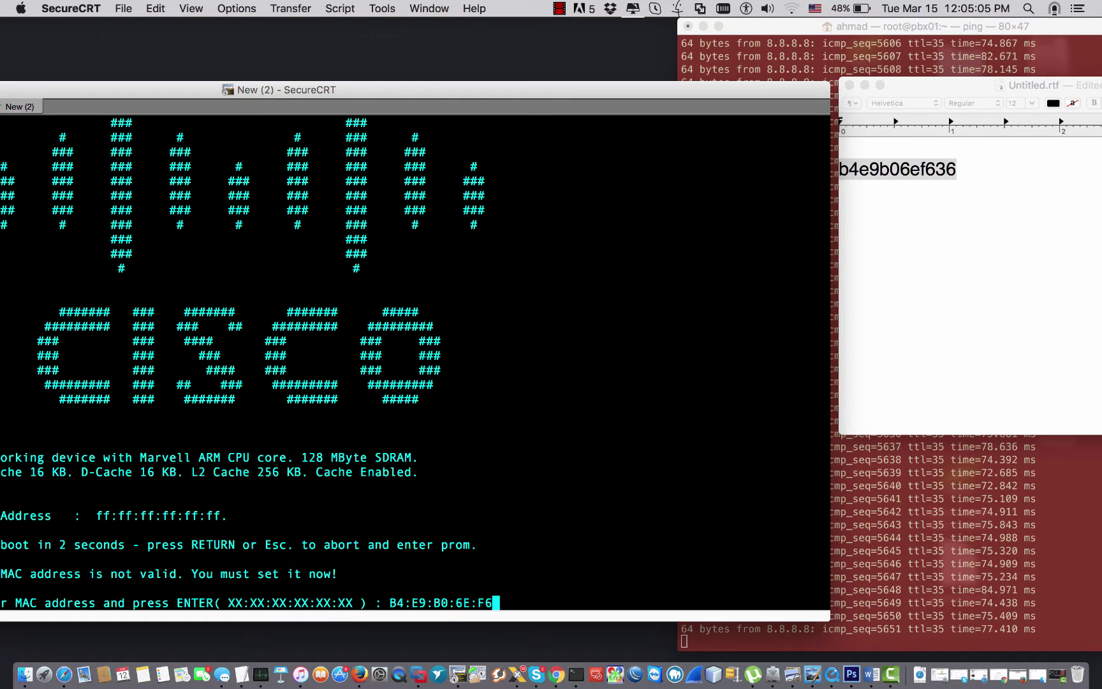
text(:36)
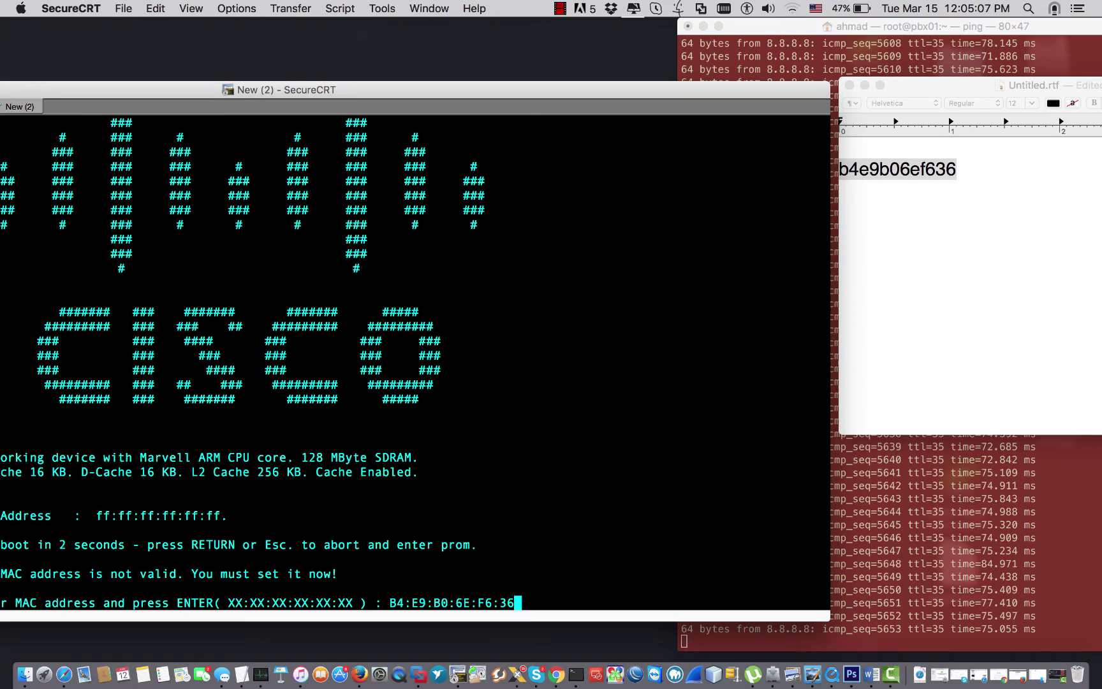
key(Return)
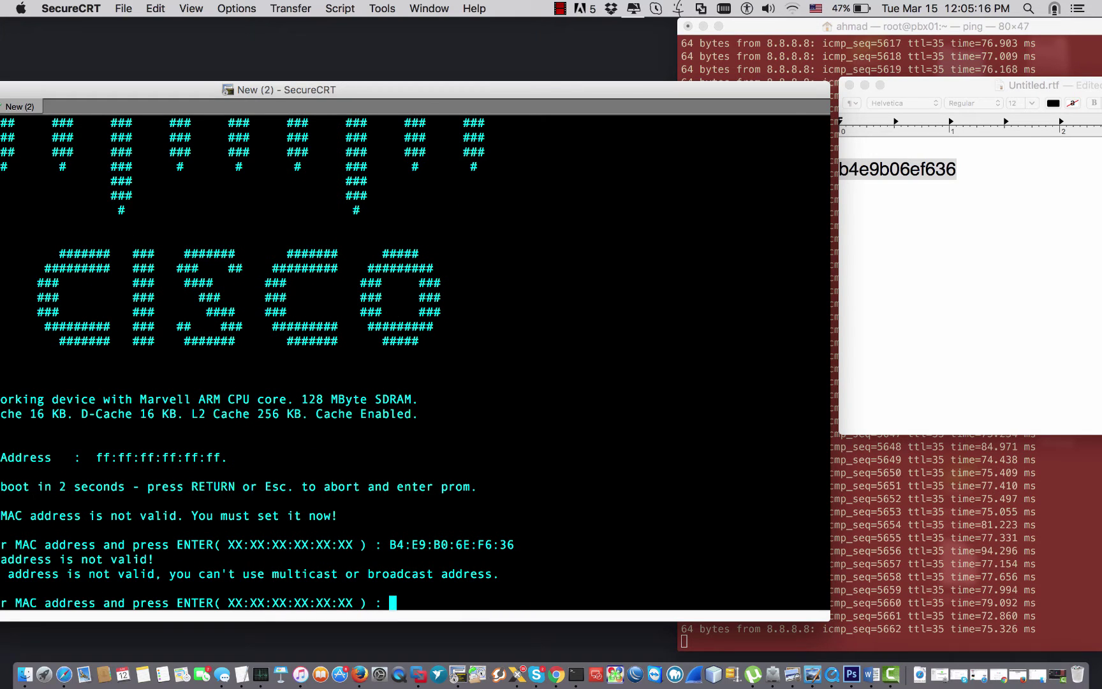
text(B4:)
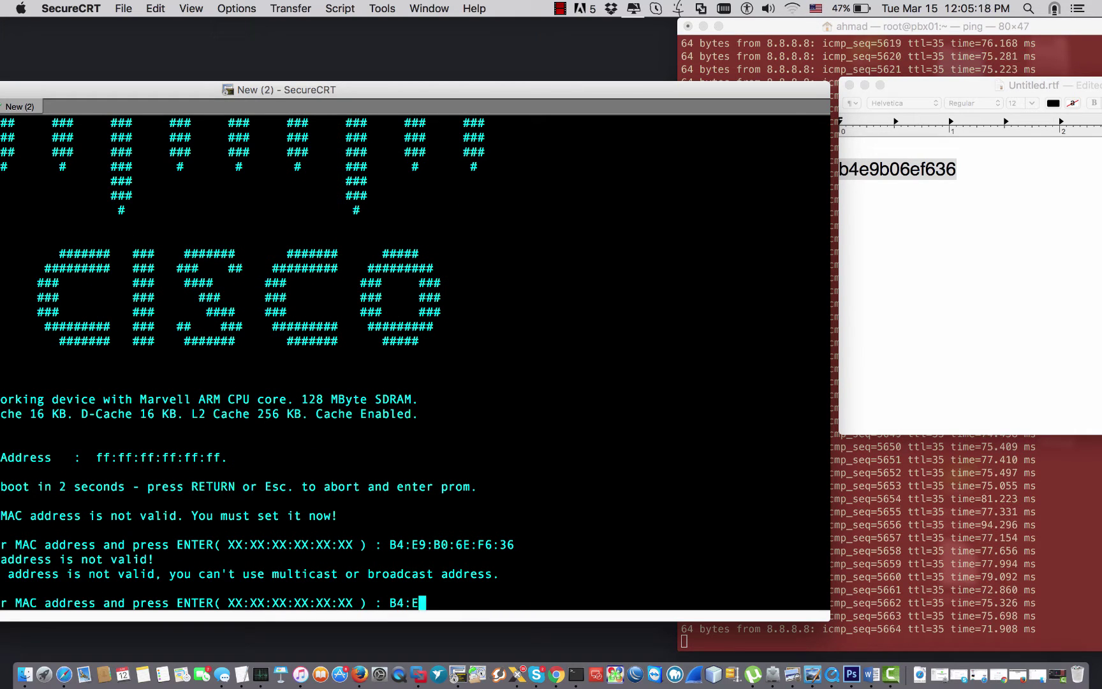
text(E9:B)
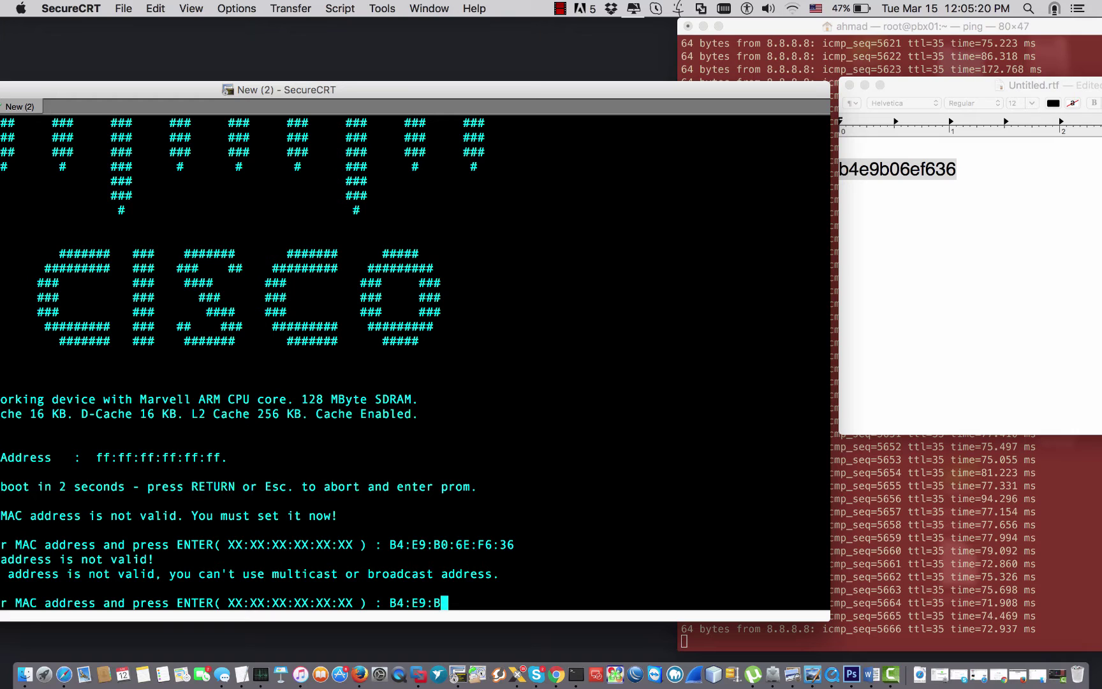
text(0:)
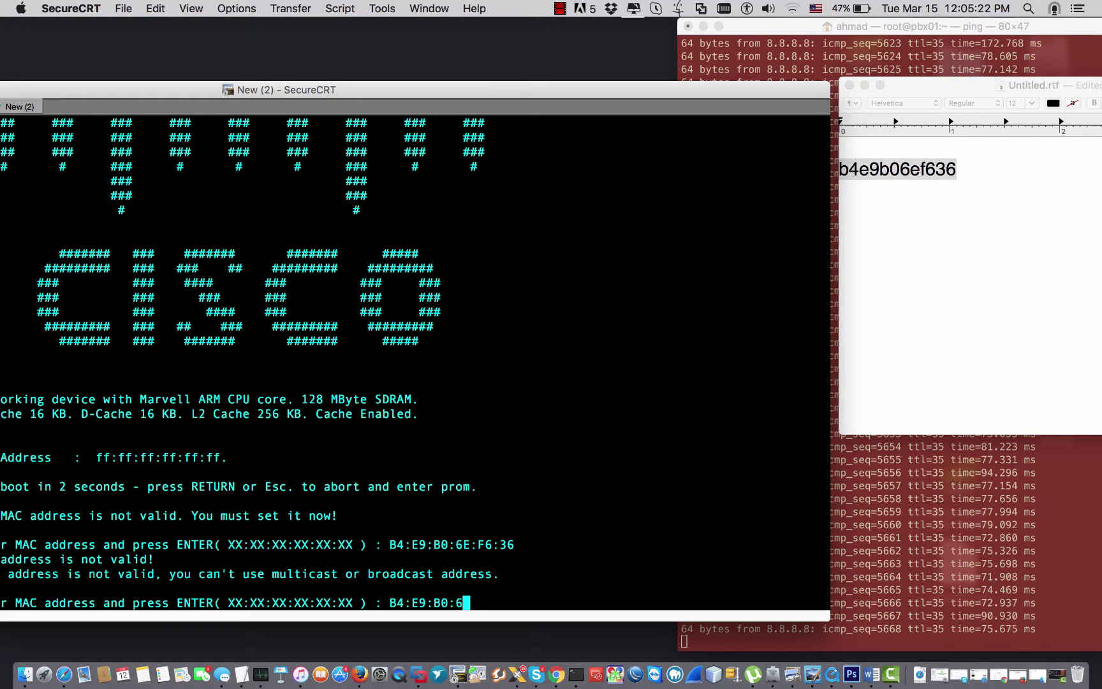
text(6E:)
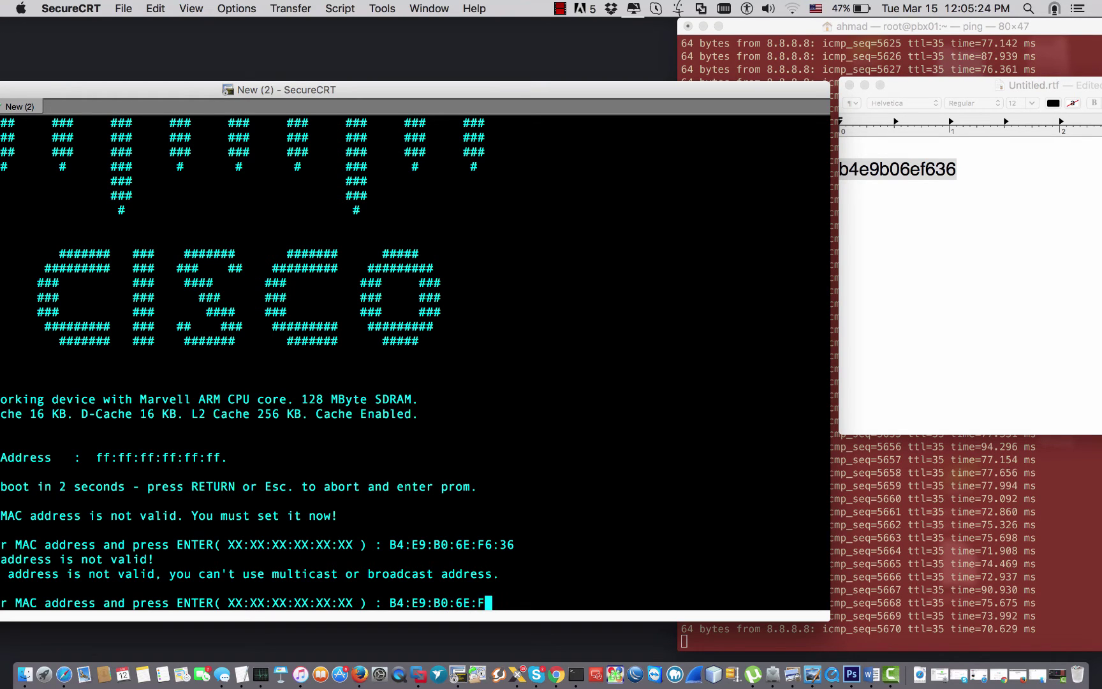
text(F6:)
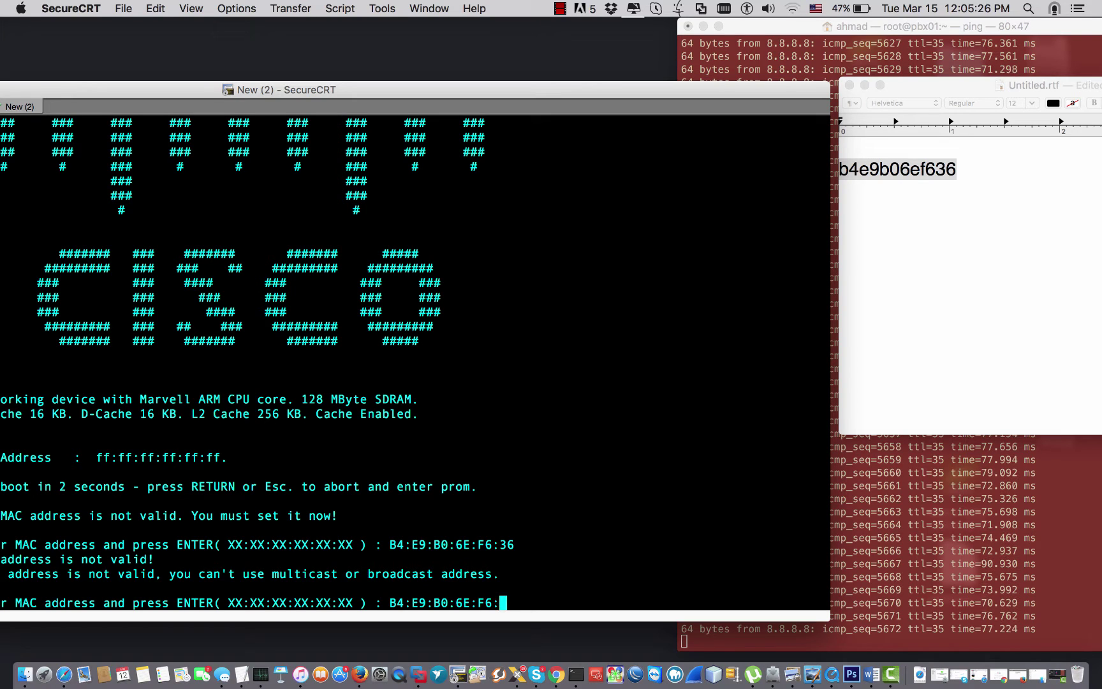
text(36)
key(Return)
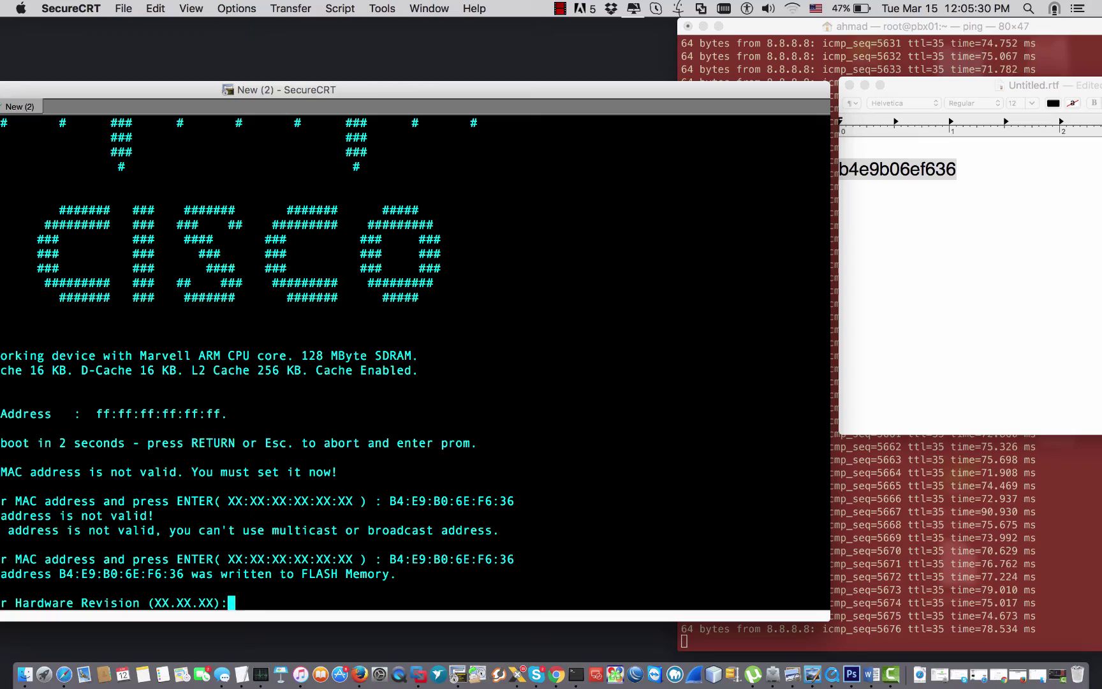
drag(366, 94, 520, 81)
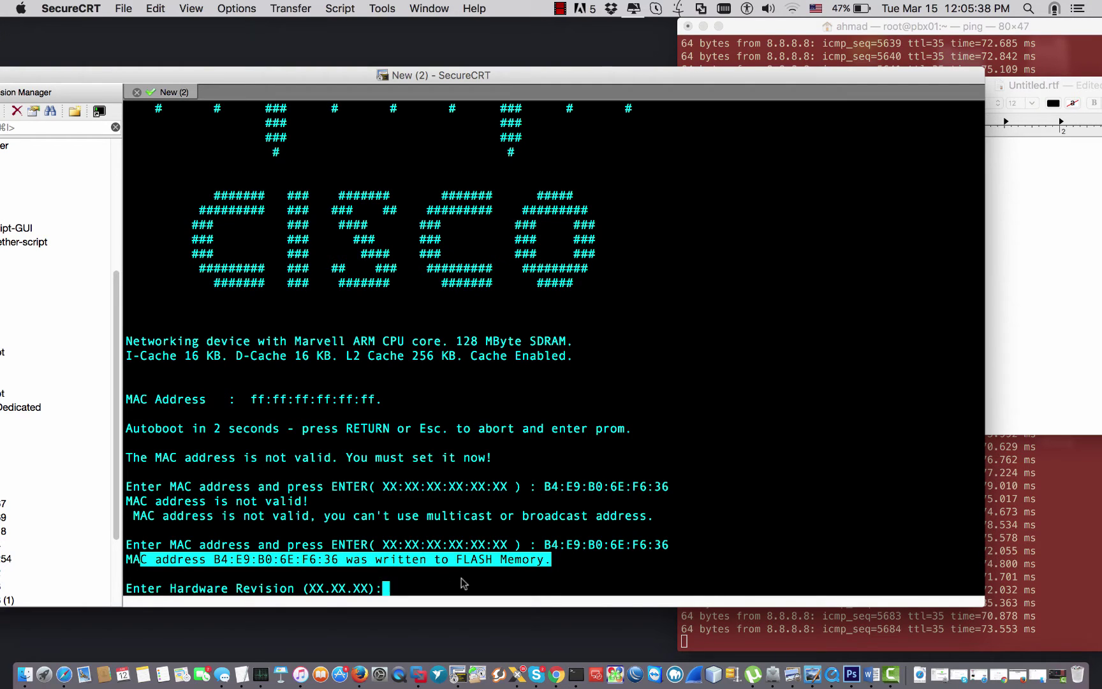
click(505, 560)
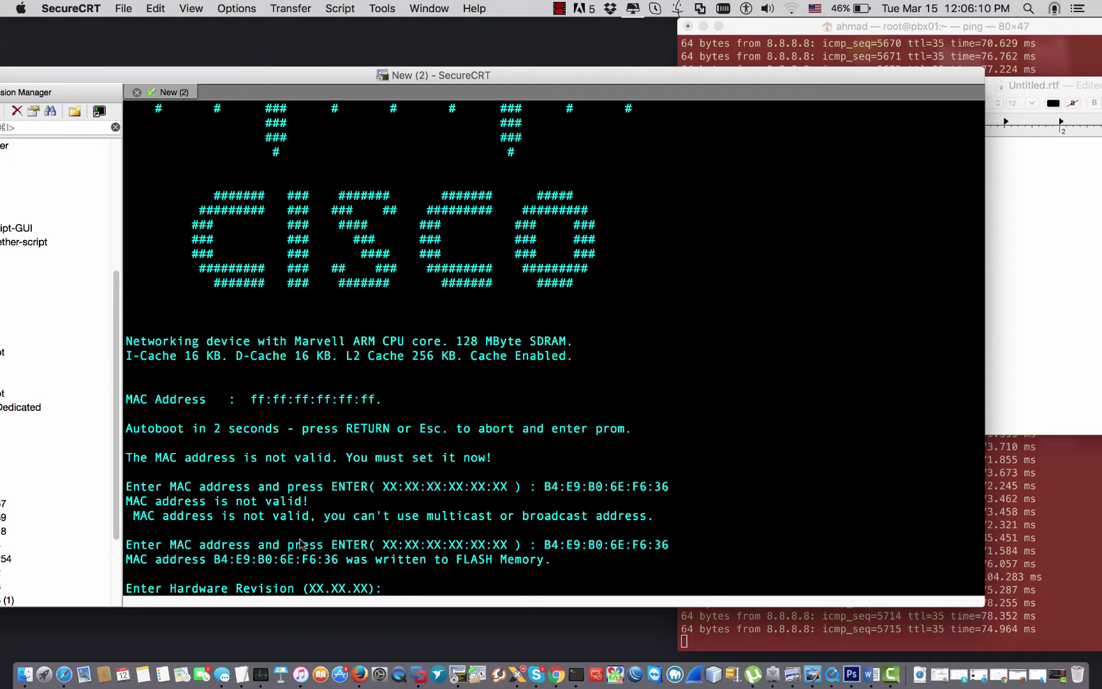
Keep the Hardware Revision unchanged and type serial number DNI170306V.
key(Return)
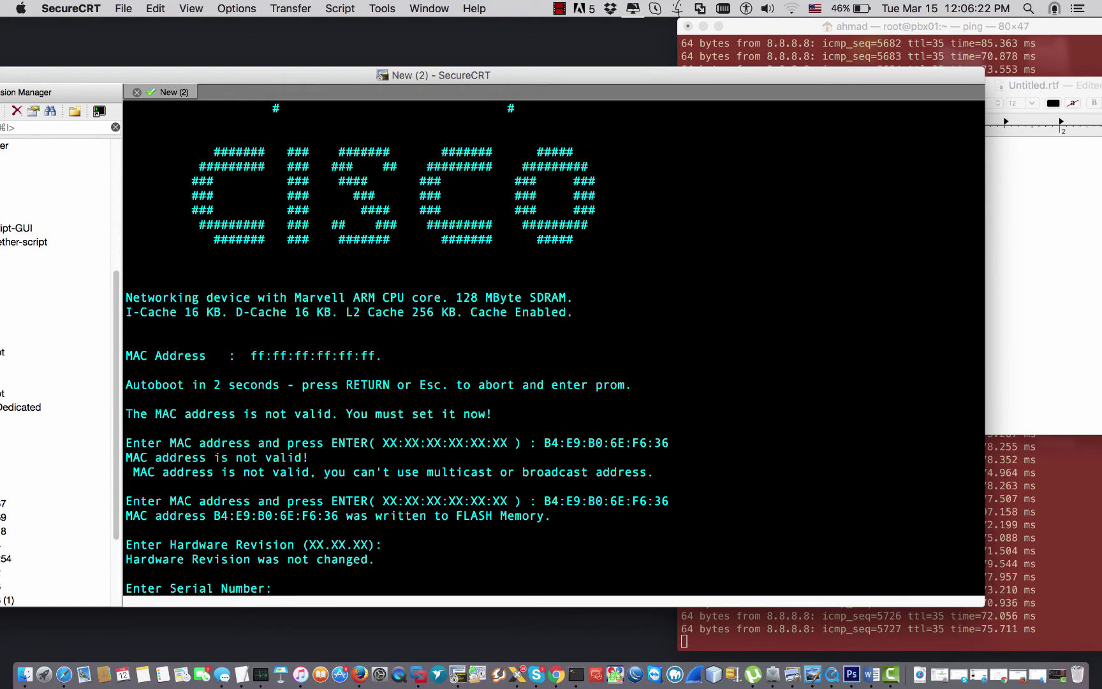
text(D)
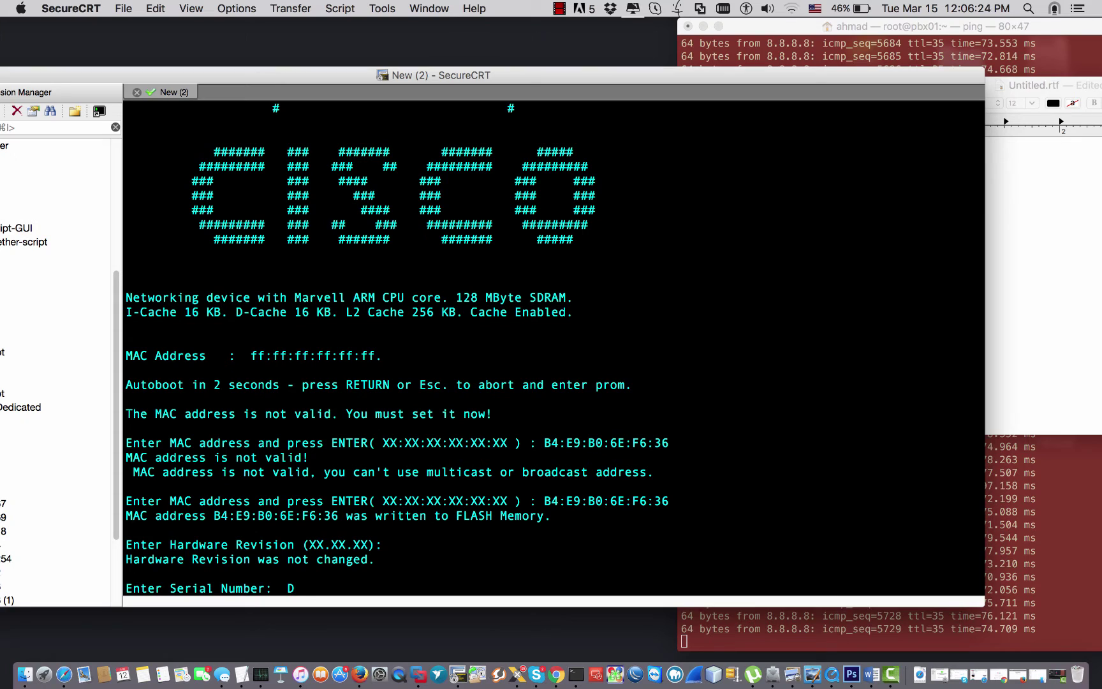
text(NI)
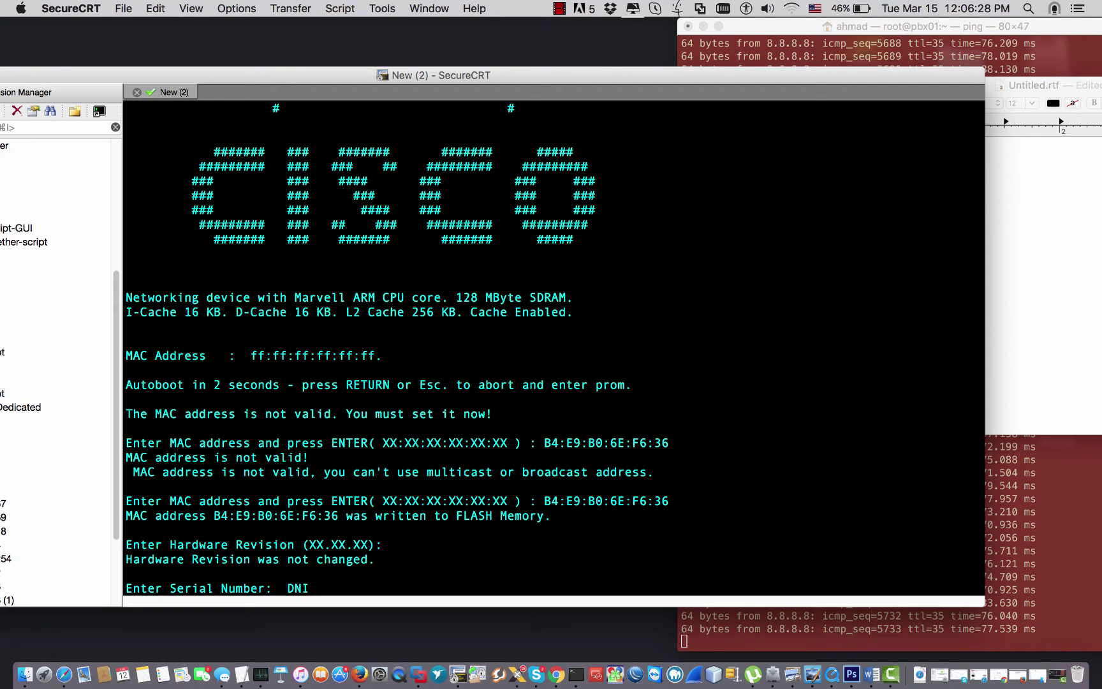
text(1)
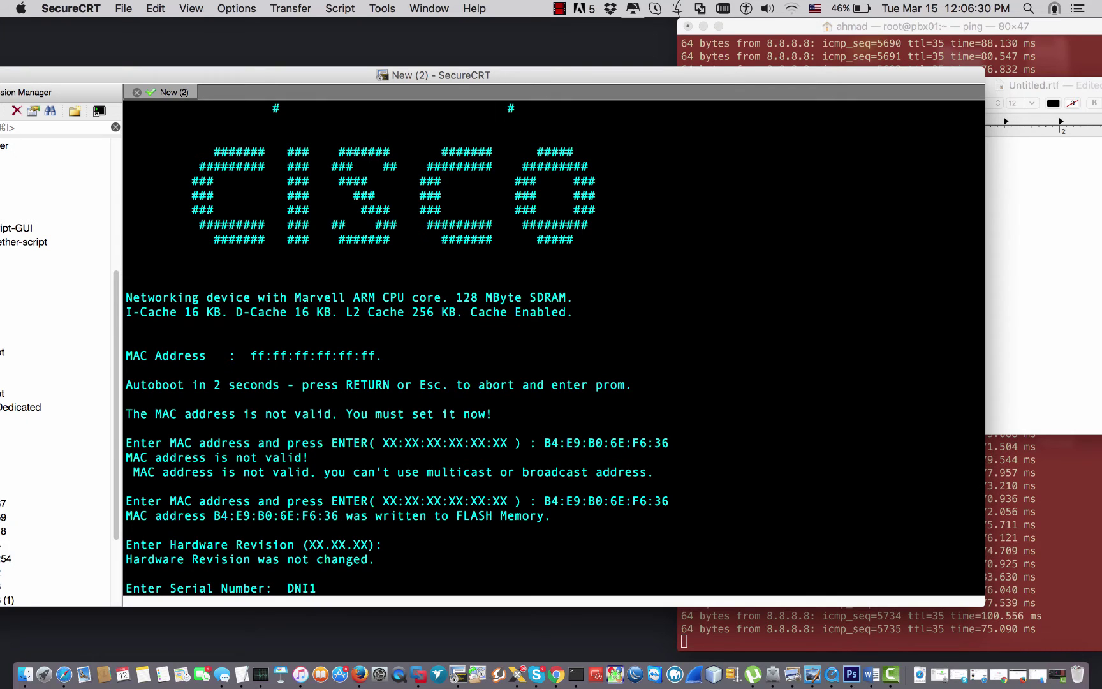
text(703)
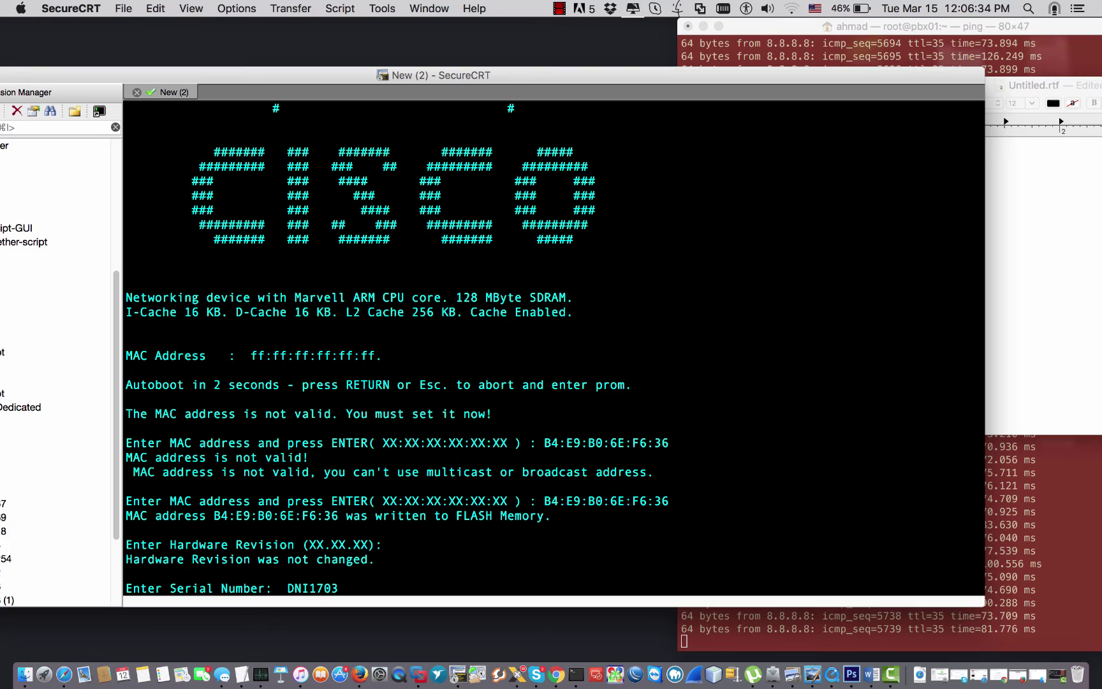
text(06)
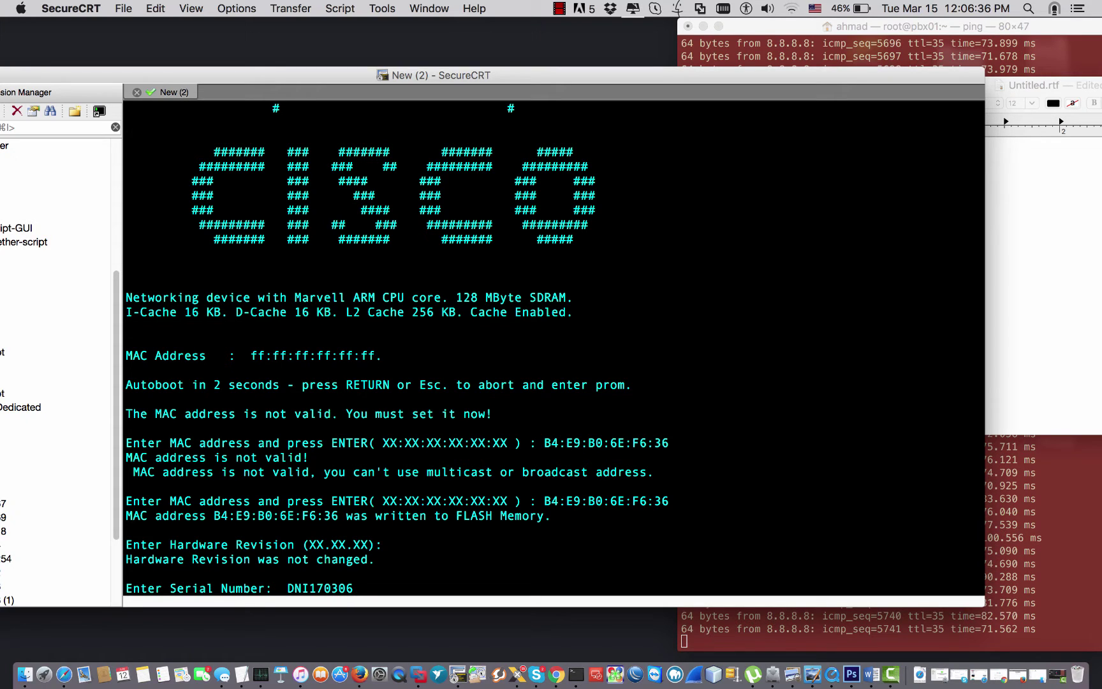
text(VZ)
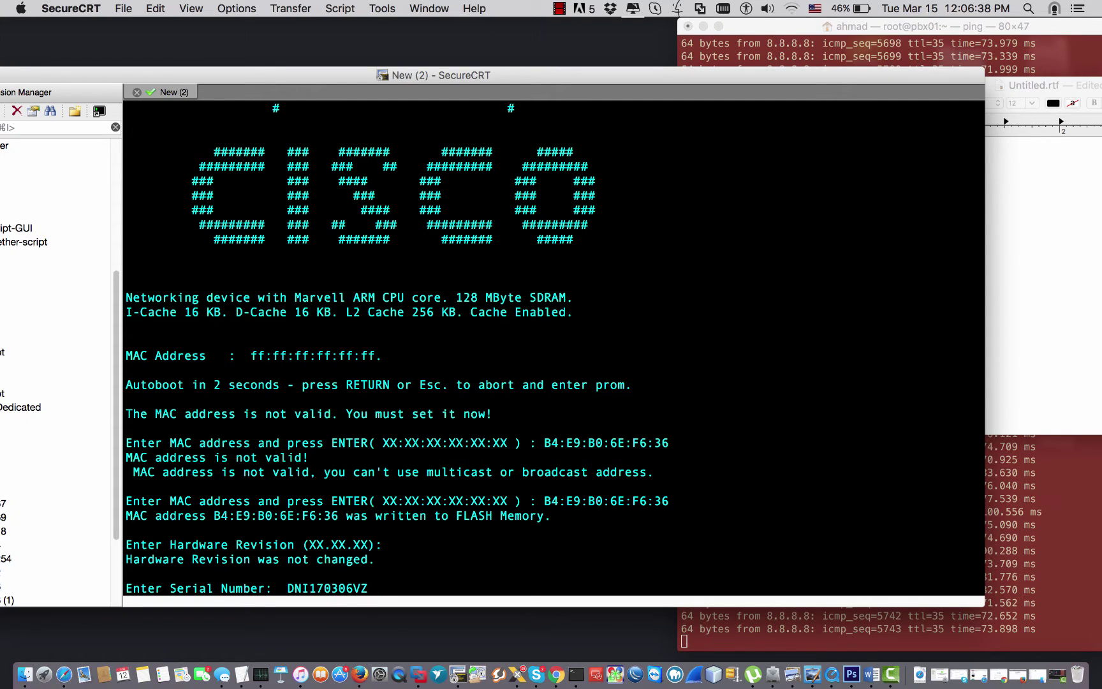
Submit serial number DNI170306V, let the switch finish booting, and shift the console left.
key(Return)
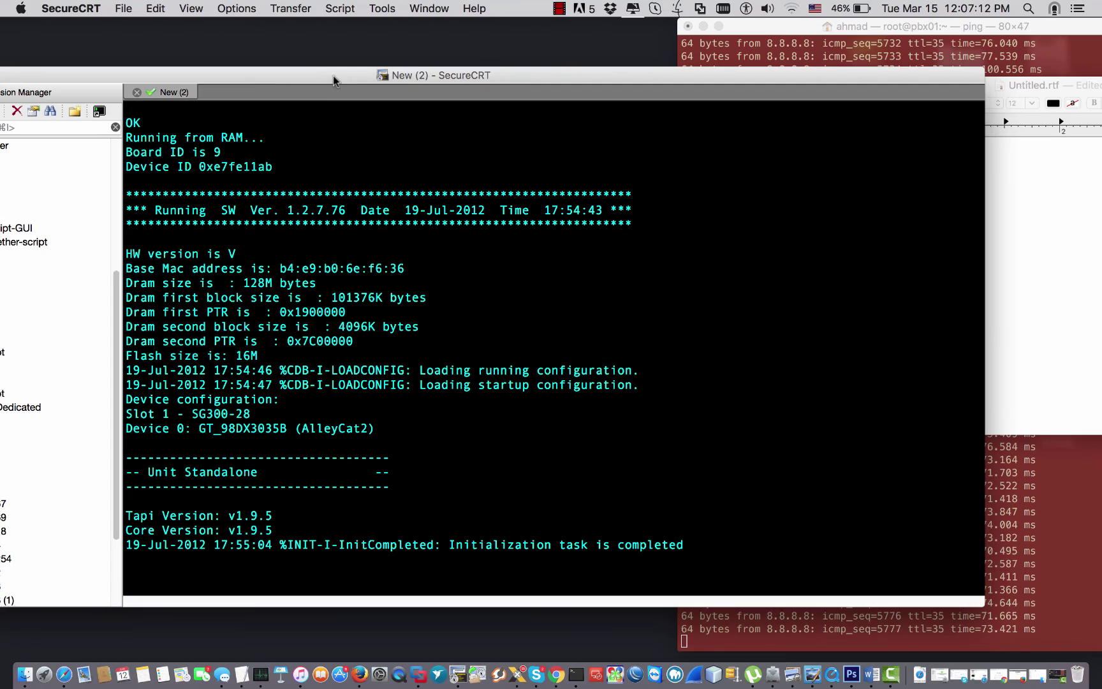
drag(334, 74, 229, 92)
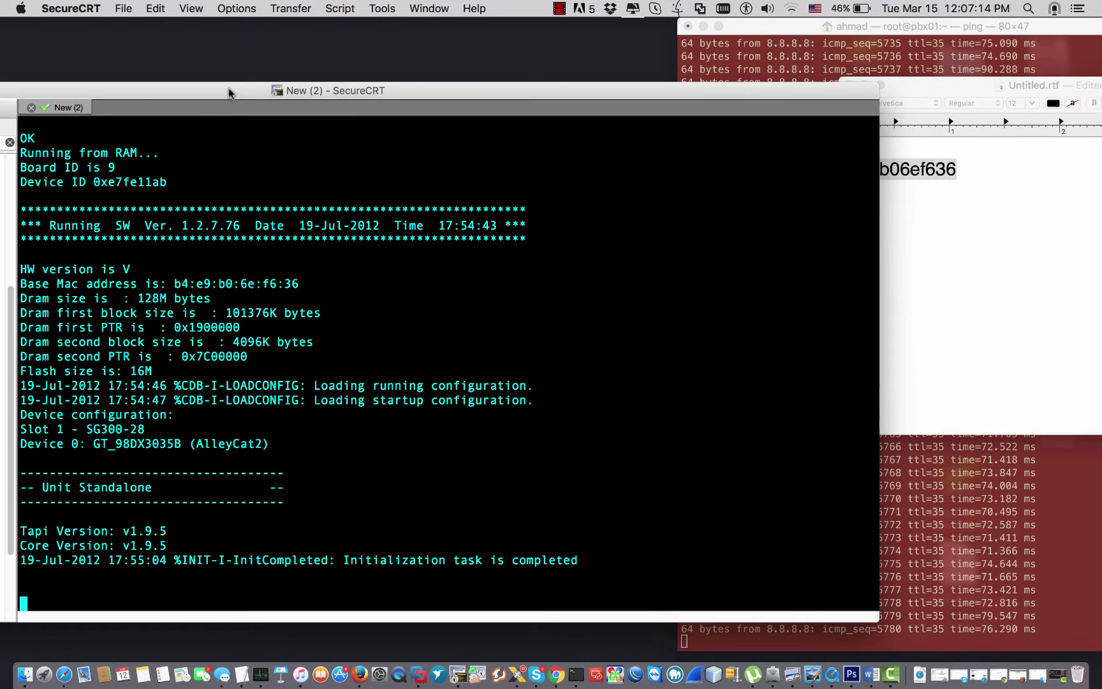
click(909, 243)
key(Right)
key(Return)
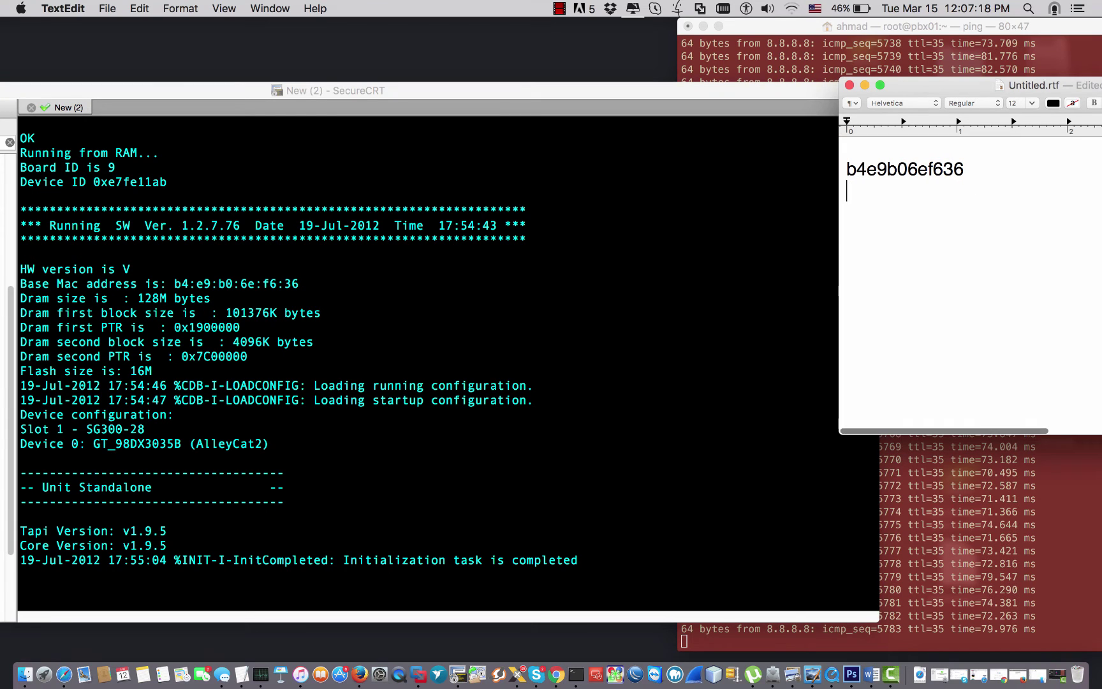
text(SN:)
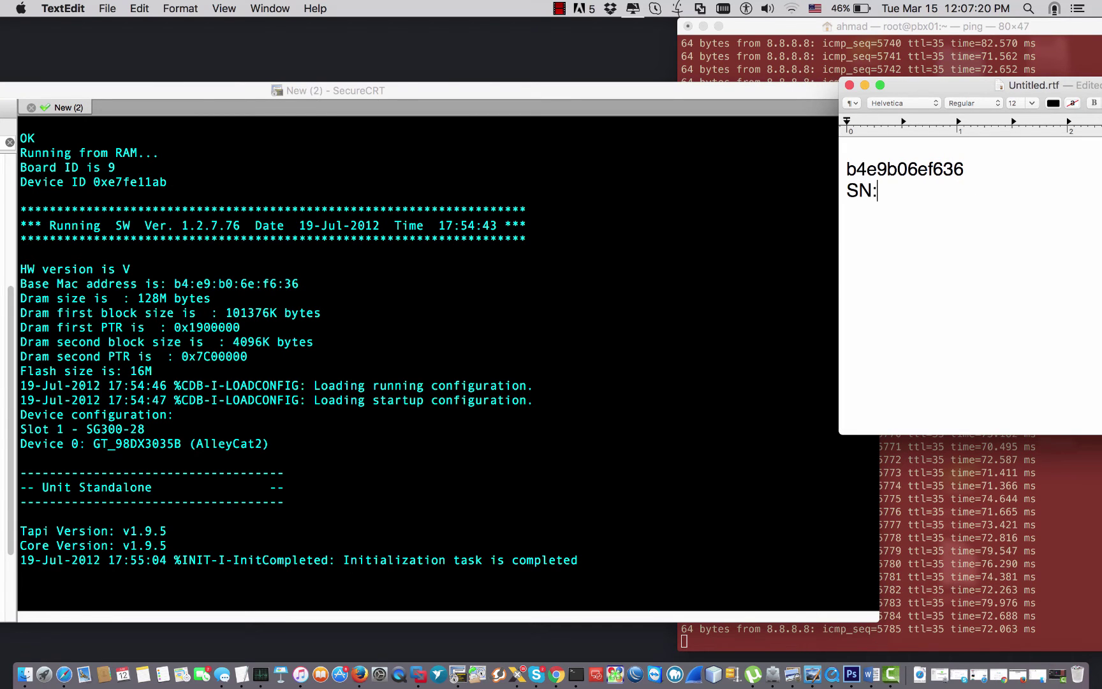
text(dn)
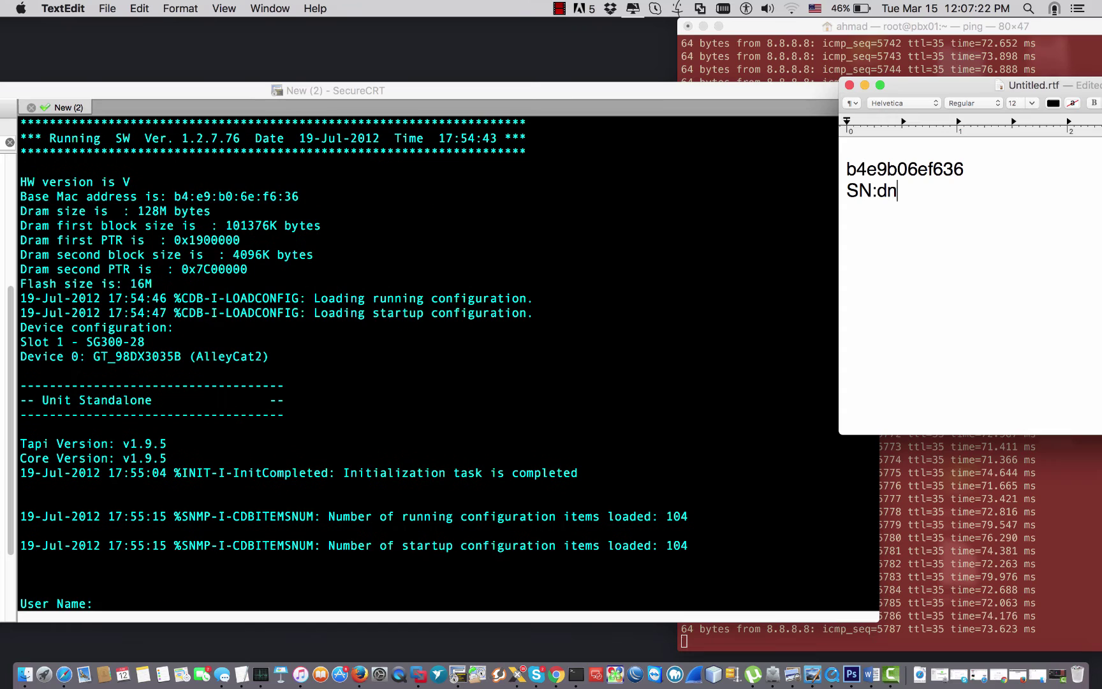
key(BackSpace)
key(BackSpace)
text(DN)
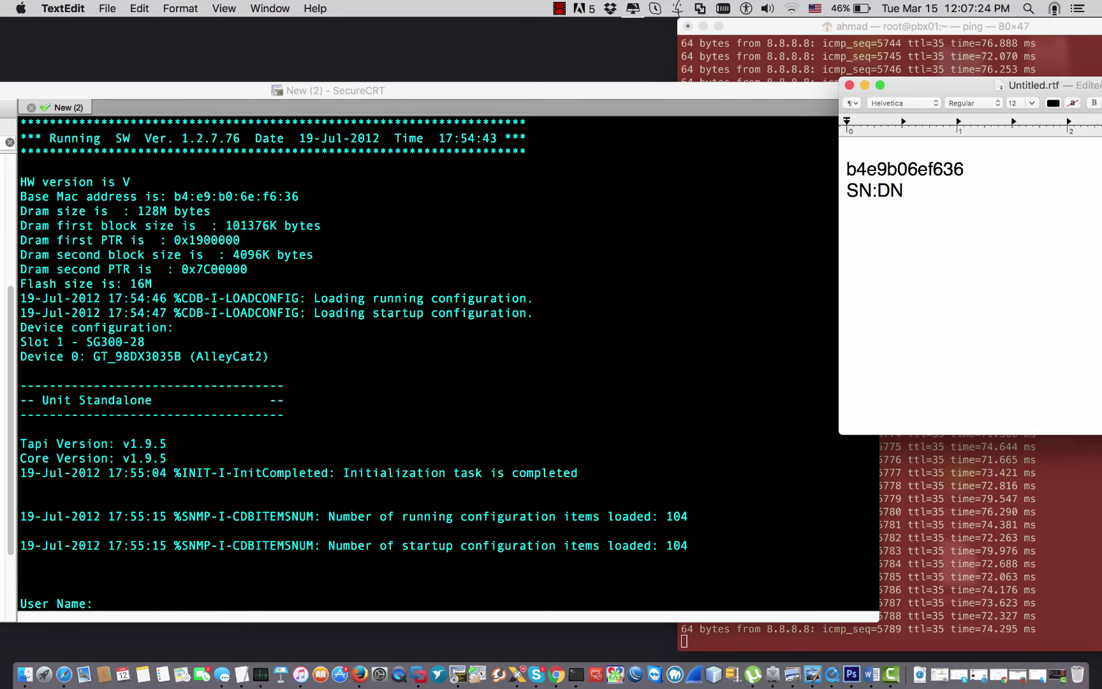
text(I)
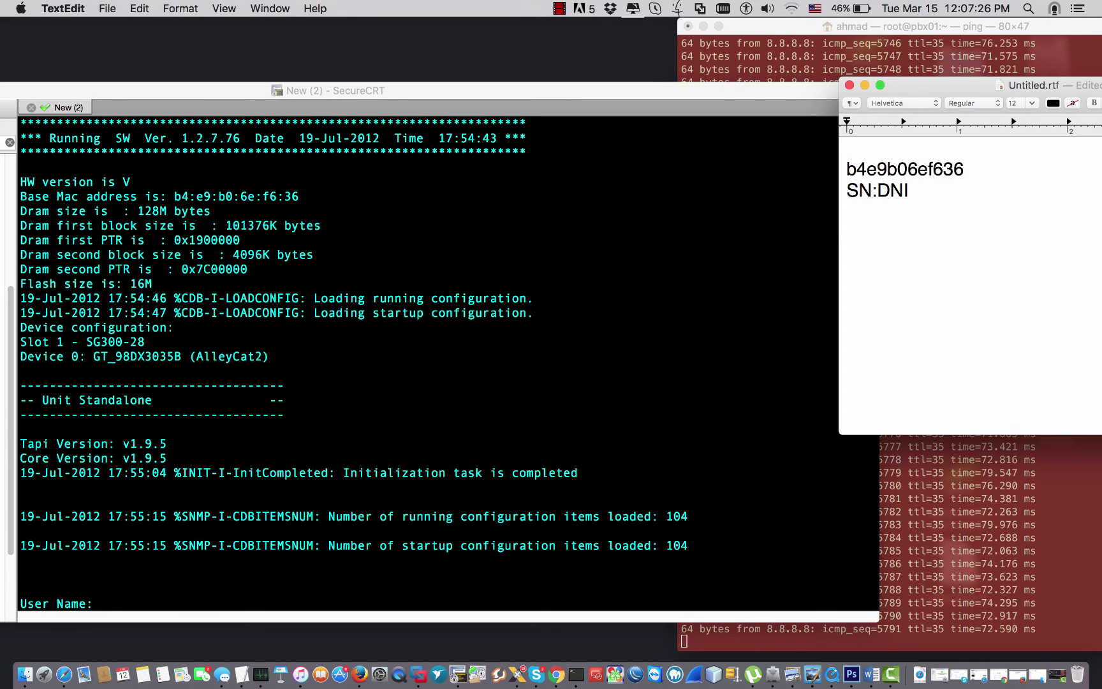
text(17)
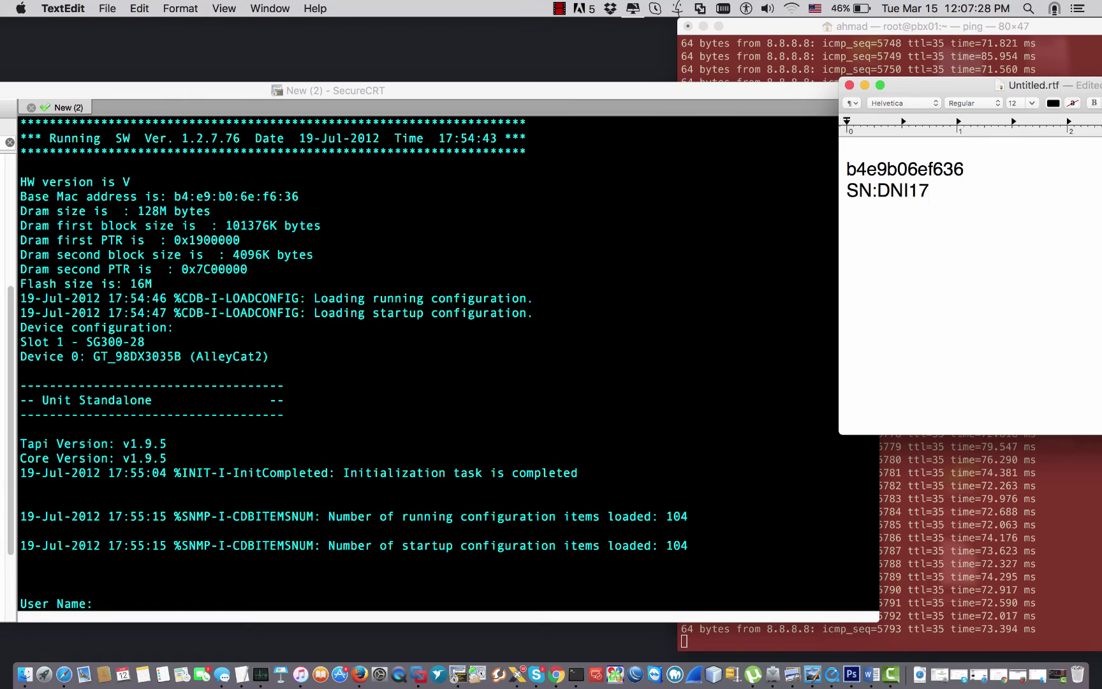
text(0306VZ)
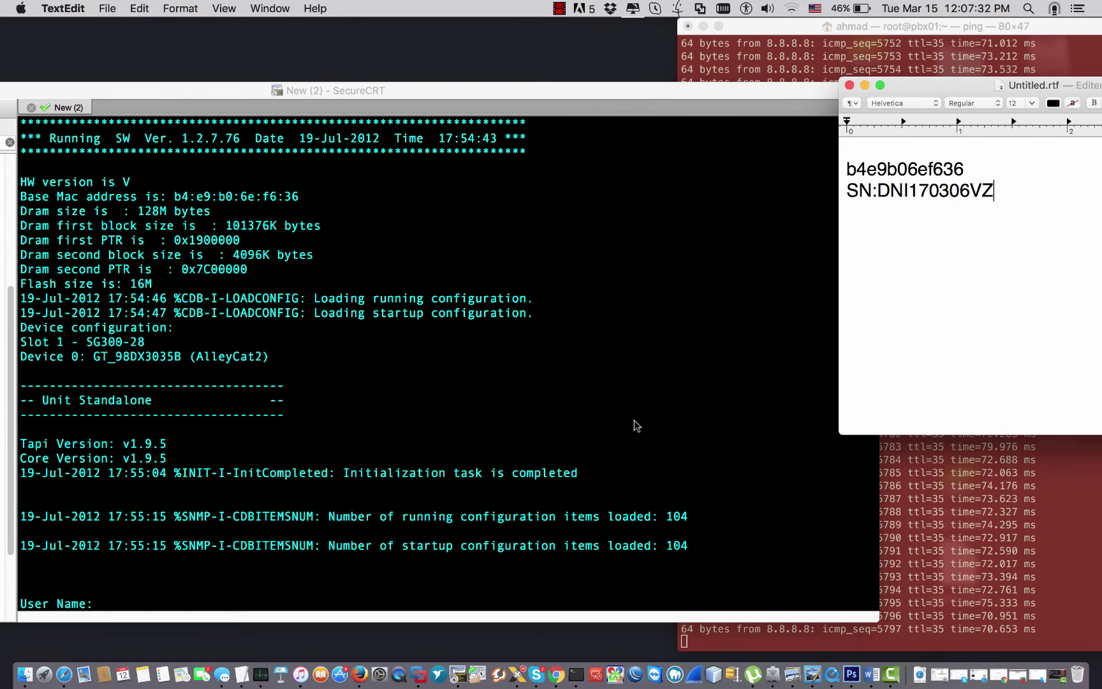
click(411, 488)
Log in as user cisco with the account password and confirm fresh Main-Switch# prompts.
text(cisco)
key(Return)
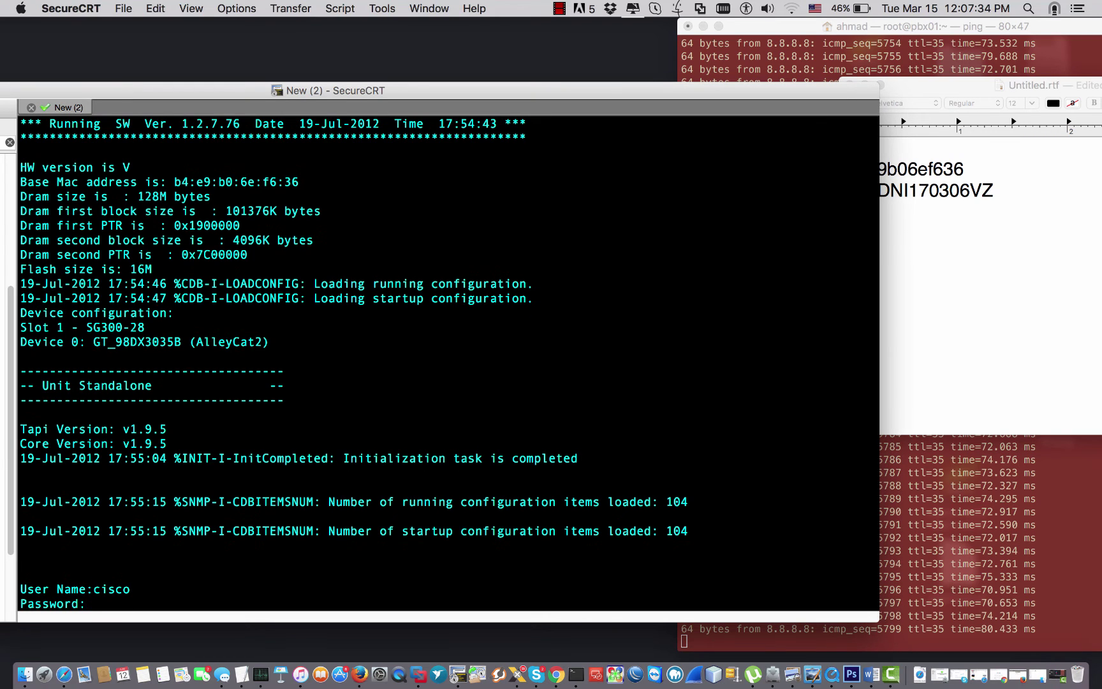
text(cisco)
key(Return)
key(Return)
key(Return)
key(Return)
key(Return)
key(Return)
key(Return)
key(Return)
key(Return)
key(Return)
key(Return)
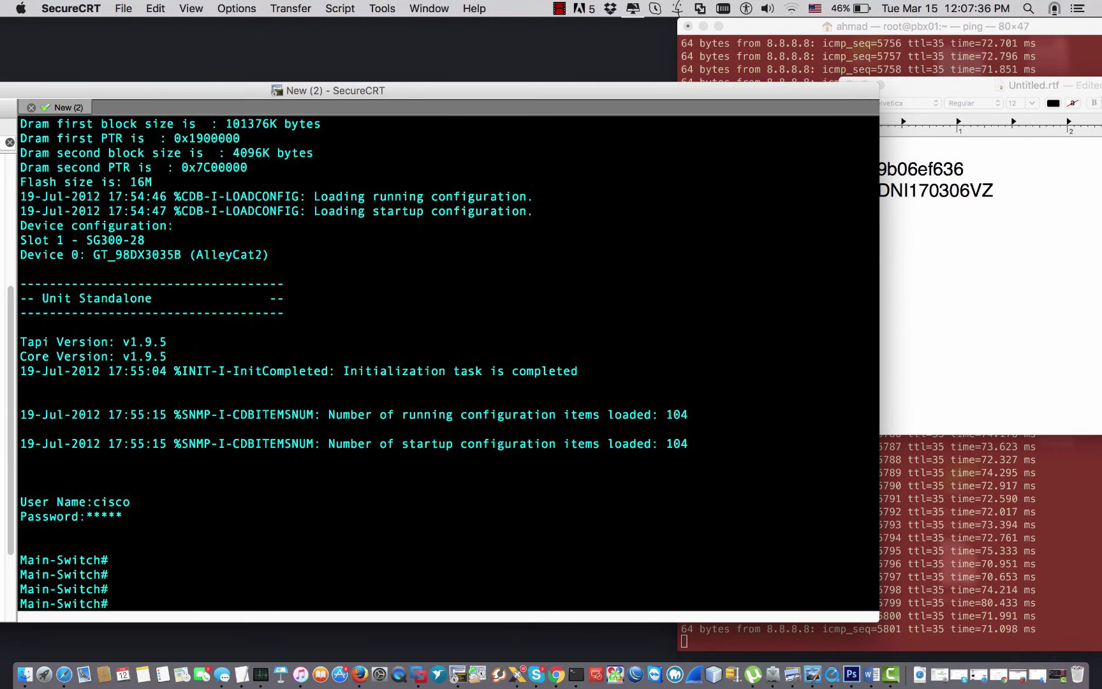
key(Return)
key(Return)
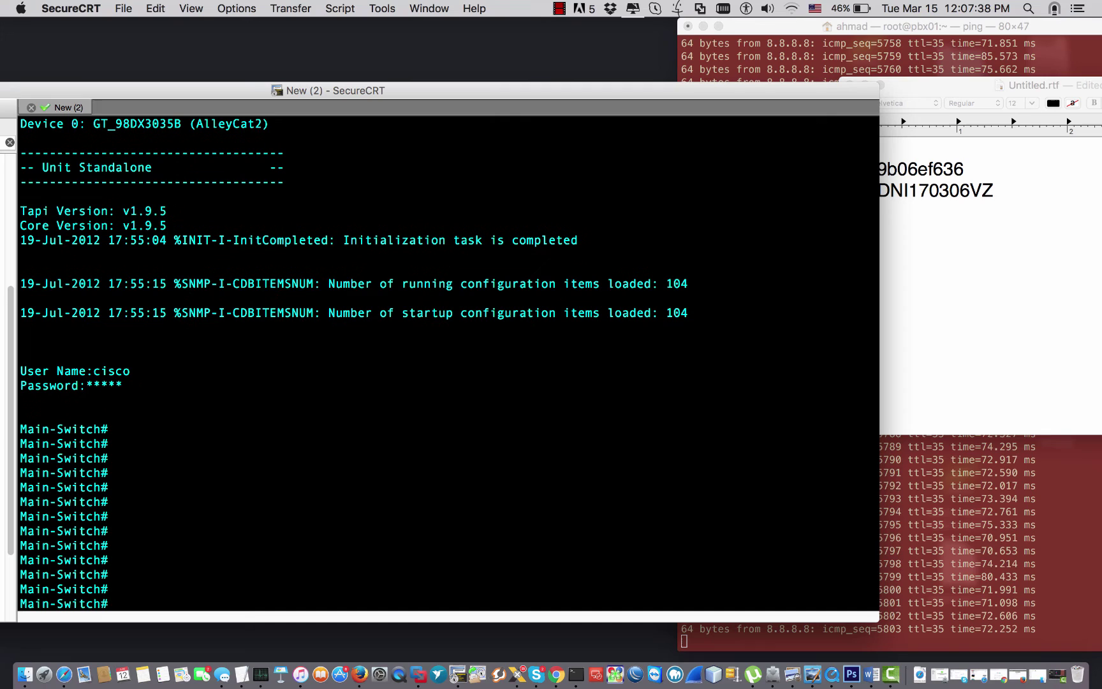
key(Return)
key(Return)
key(Return)
key(Return)
key(Return)
key(Return)
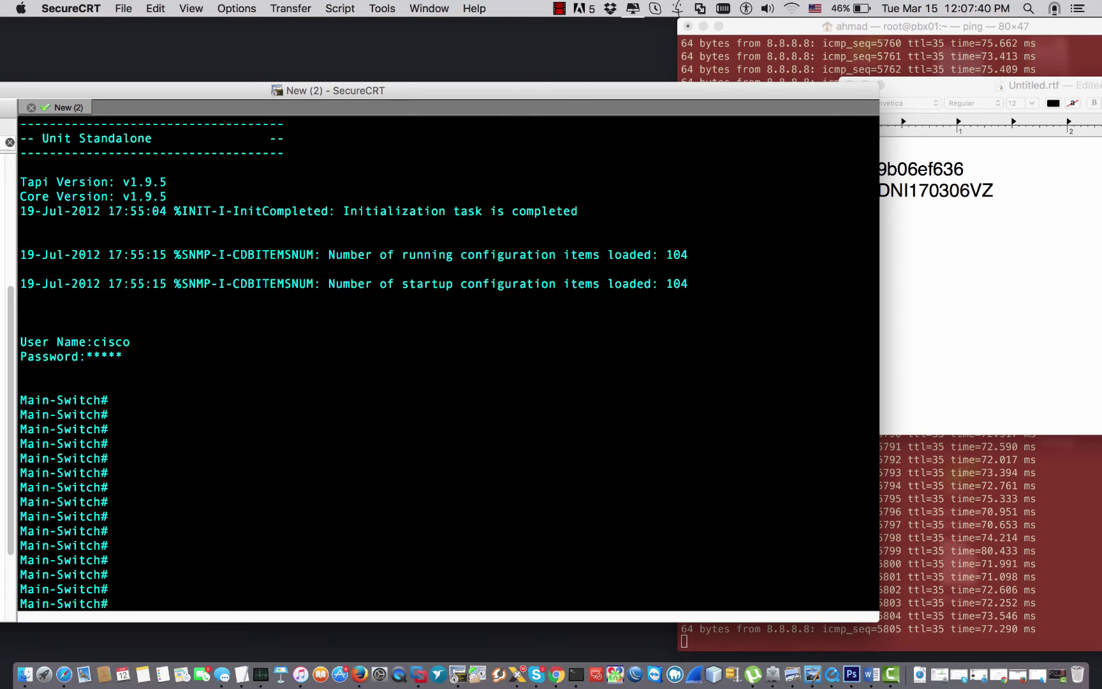